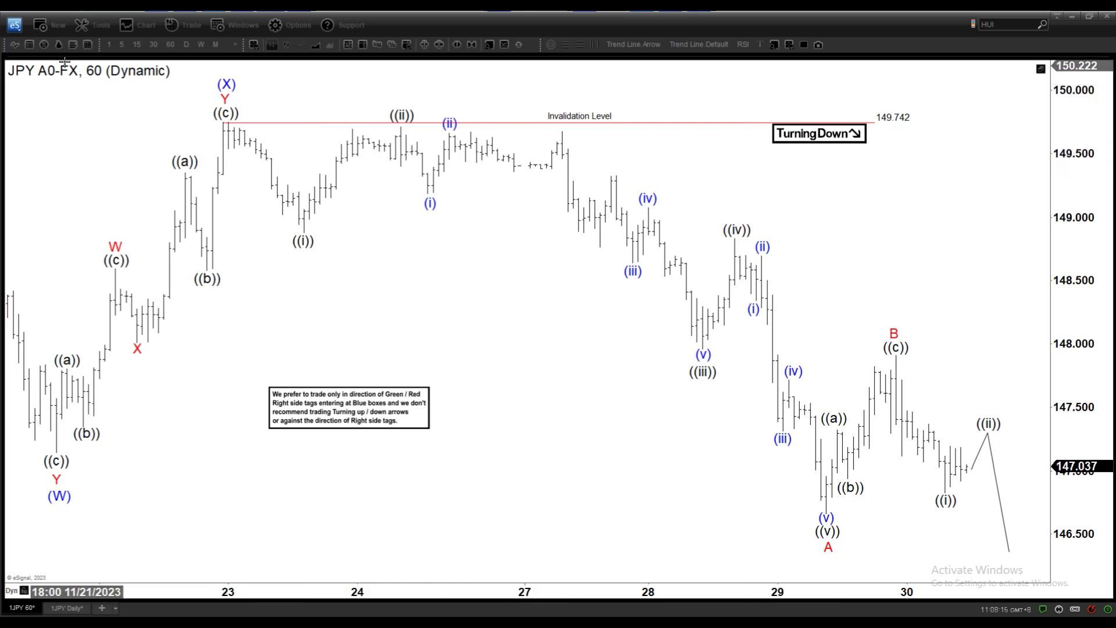
Draw trial arrows pointing at the (W) and (X) labels, then remove the long diagonal
{"action": "left_click", "coordinate": [648, 47]}
{"action": "left_click_drag", "start_coordinate": [121, 508], "coordinate": [78, 498]}
{"action": "mouse_move", "coordinate": [167, 103]}
{"action": "left_mouse_down"}
{"action": "mouse_move", "coordinate": [216, 88]}
{"action": "mouse_move", "coordinate": [786, 401]}
{"action": "mouse_move", "coordinate": [984, 543]}
{"action": "left_mouse_up"}
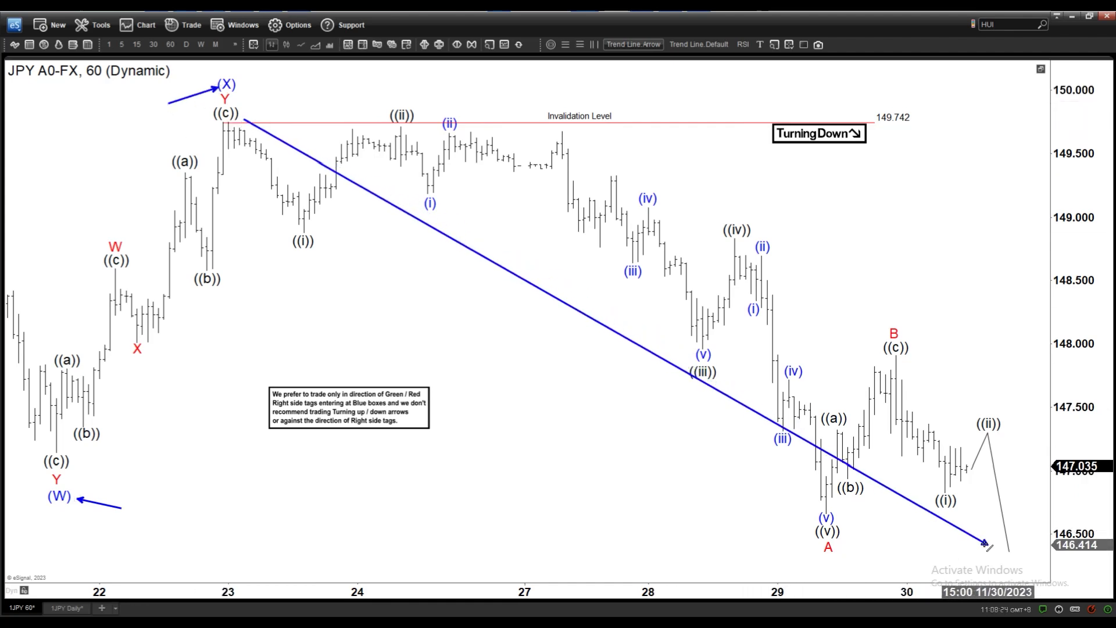
{"action": "key", "text": "Escape"}
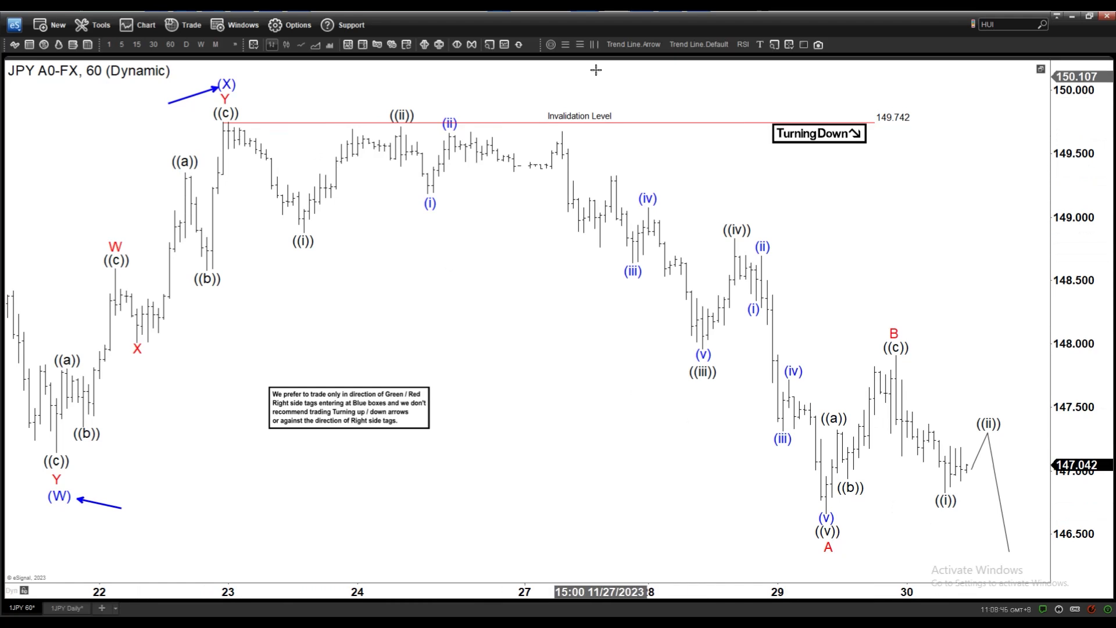
Draw arrows from the ((c)) high down to A and up to B, then delete all arrows
{"action": "left_click", "coordinate": [636, 42]}
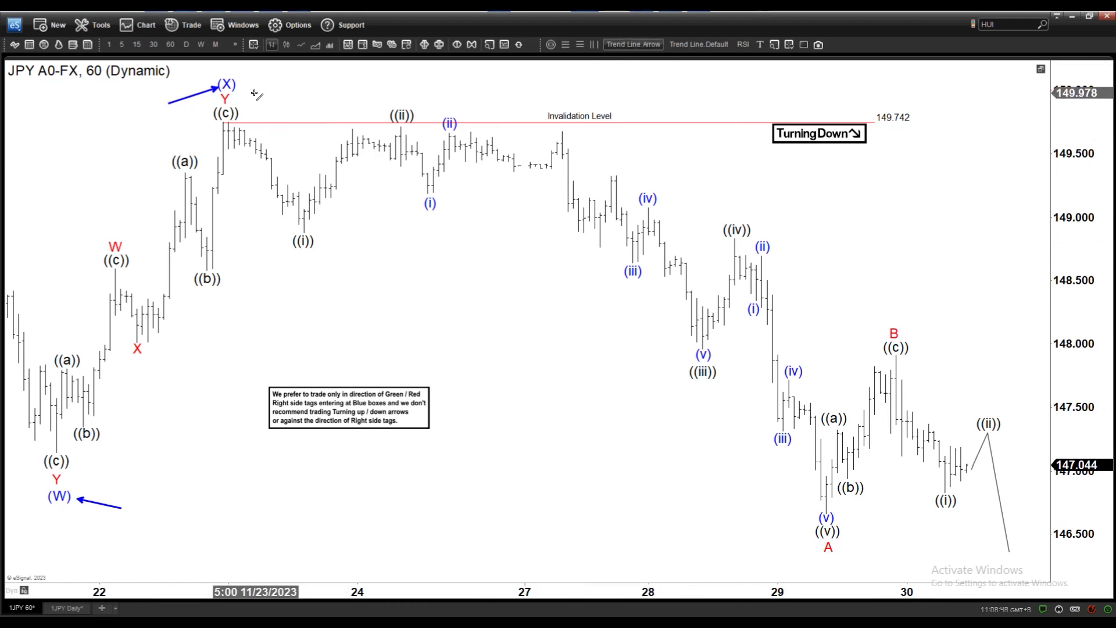
{"action": "left_click_drag", "start_coordinate": [239, 131], "coordinate": [826, 516]}
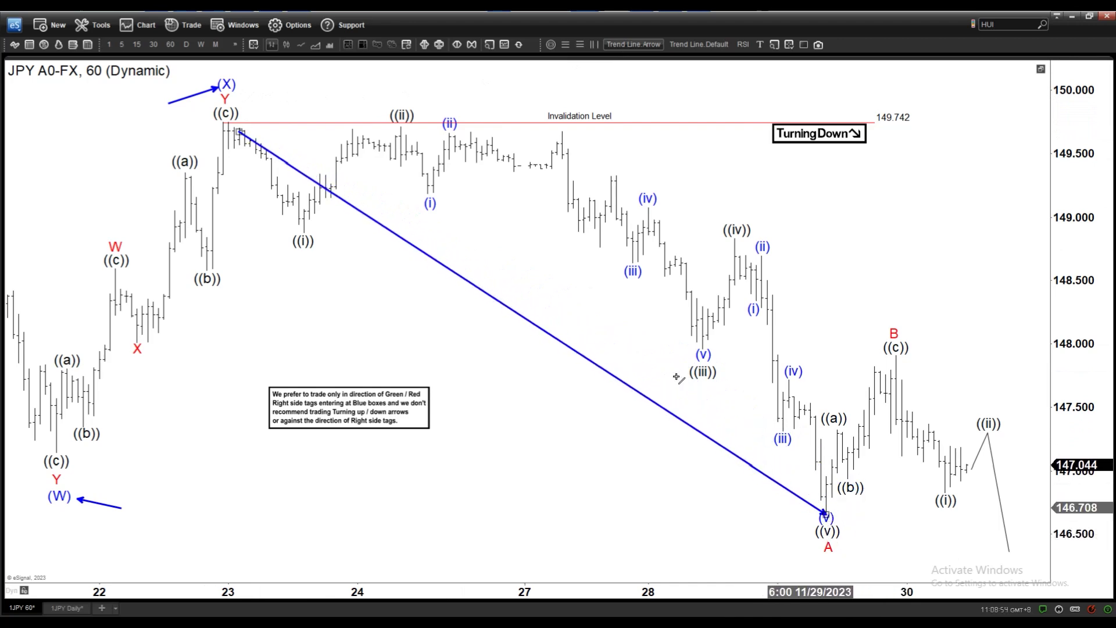
{"action": "left_click_drag", "start_coordinate": [826, 513], "coordinate": [957, 554]}
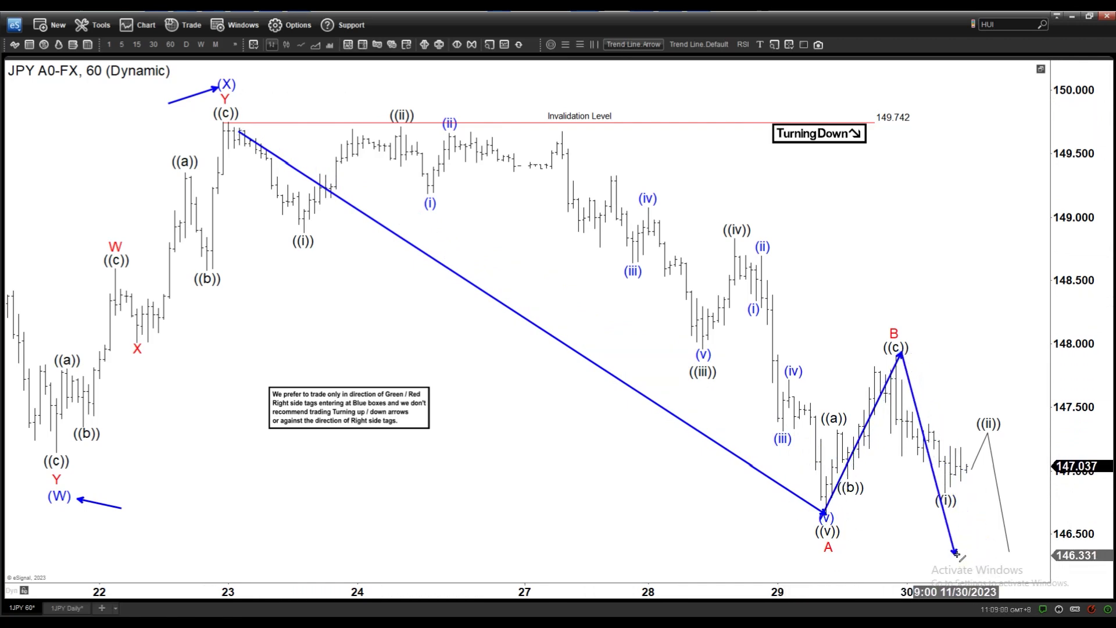
{"action": "key", "text": "Delete"}
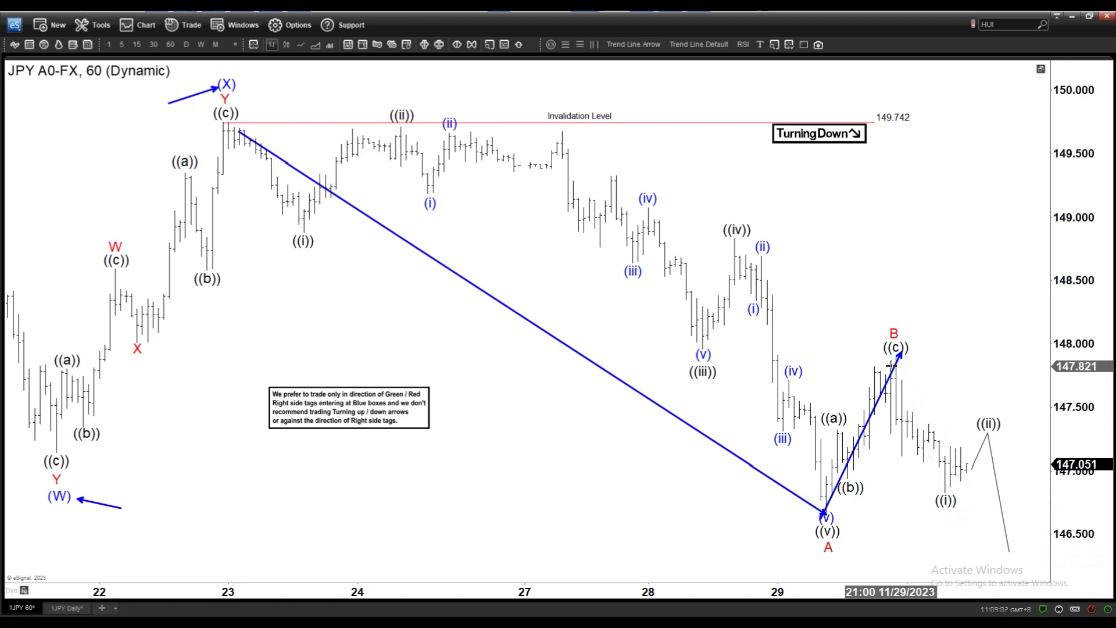
{"action": "key", "text": "Delete"}
{"action": "key", "text": "Delete"}
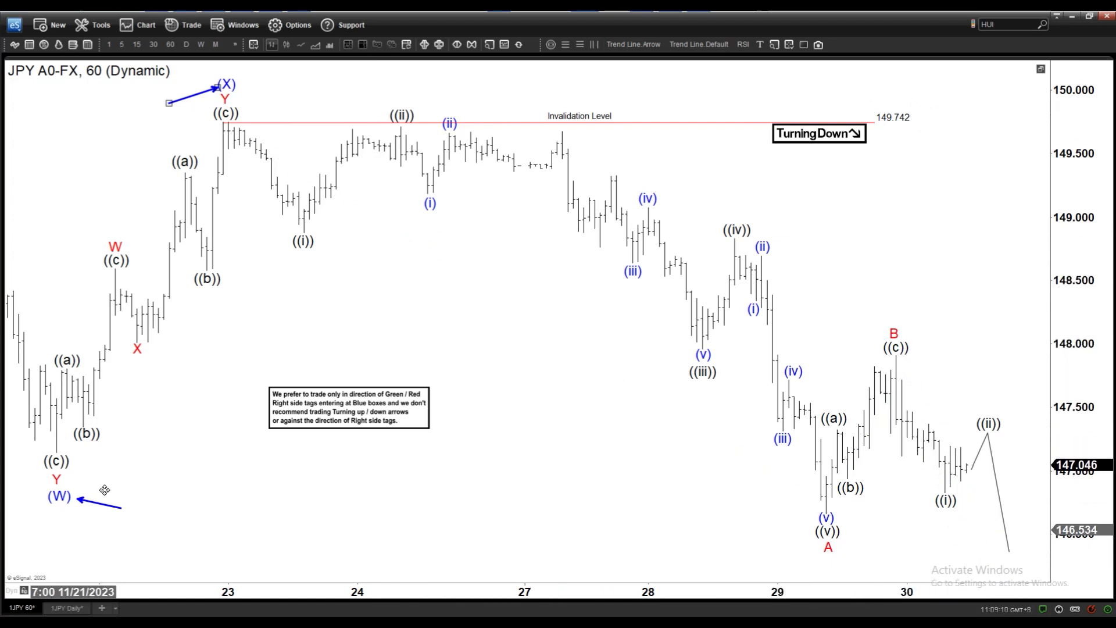
{"action": "key", "text": "Delete"}
{"action": "key", "text": "Delete"}
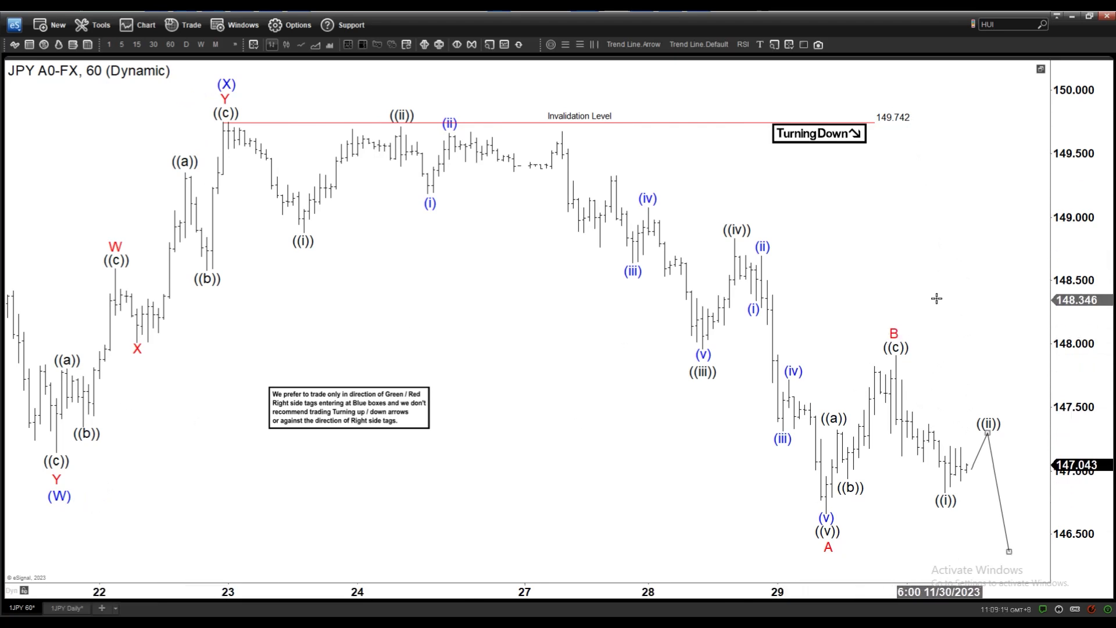
Shift the chart slightly left and try an arrow to the ((v)) low, then discard it
{"action": "left_click_drag", "start_coordinate": [937, 299], "coordinate": [924, 298]}
{"action": "left_click", "coordinate": [633, 44]}
{"action": "left_click_drag", "start_coordinate": [877, 536], "coordinate": [820, 511]}
{"action": "key", "text": "Escape"}
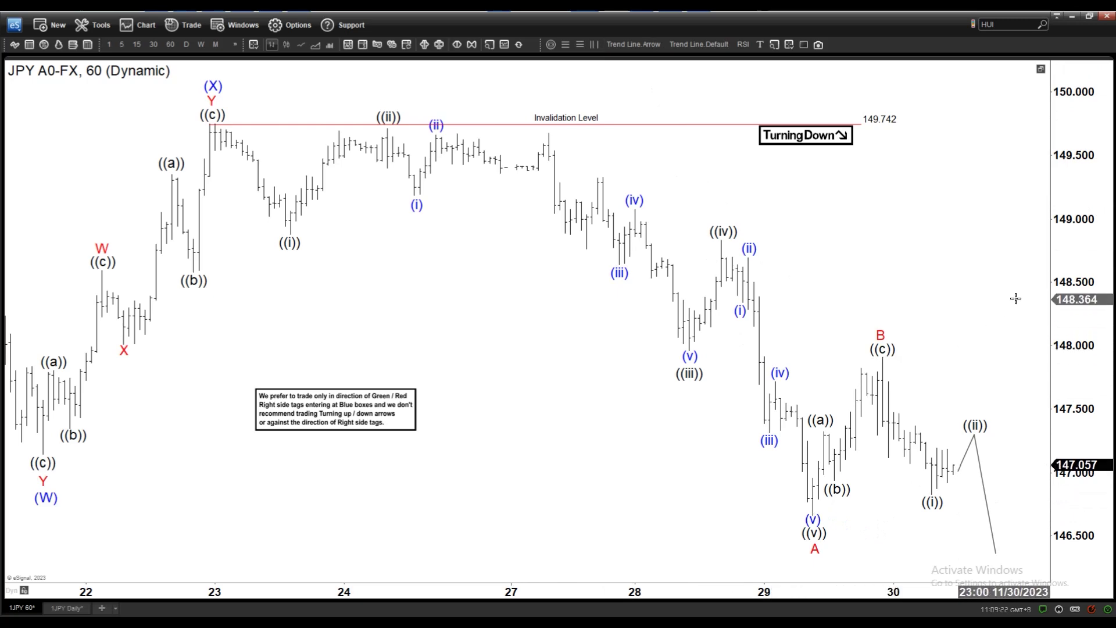
Raise the ((ii)) label and projection peak toward 148.3, and lift red B above the high
{"action": "left_click_drag", "start_coordinate": [1015, 298], "coordinate": [1003, 298]}
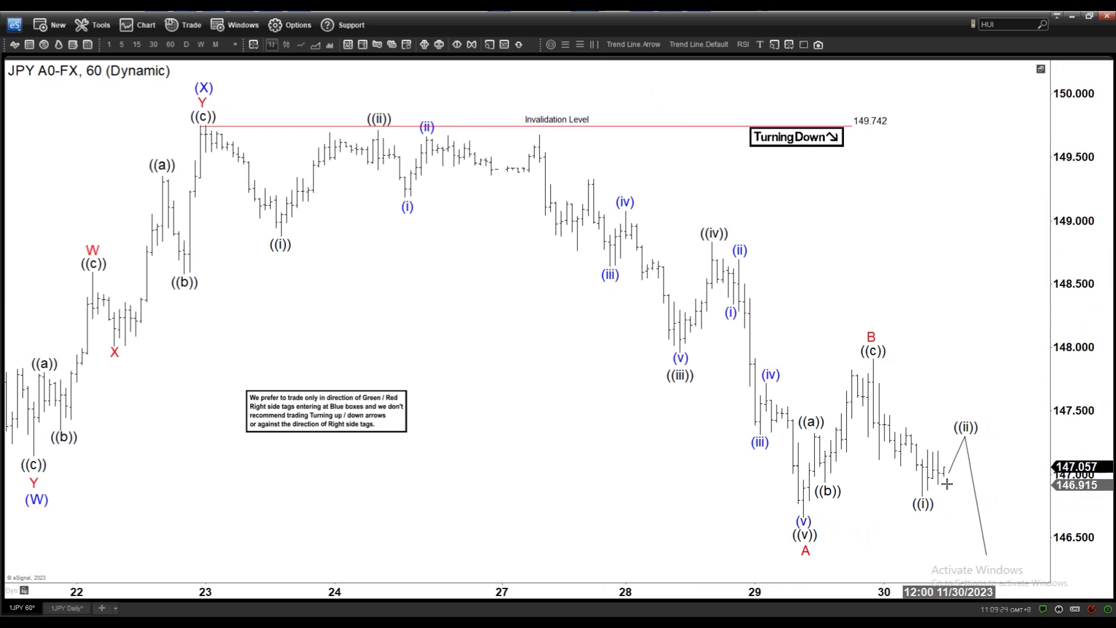
{"action": "left_click_drag", "start_coordinate": [965, 427], "coordinate": [969, 302]}
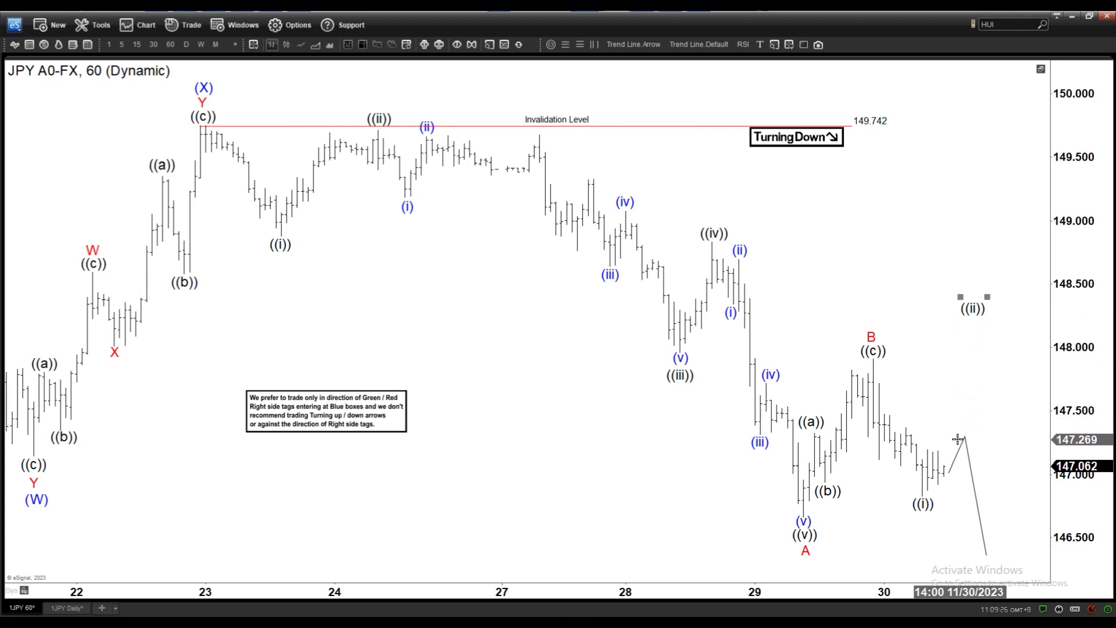
{"action": "left_click_drag", "start_coordinate": [965, 436], "coordinate": [1002, 326]}
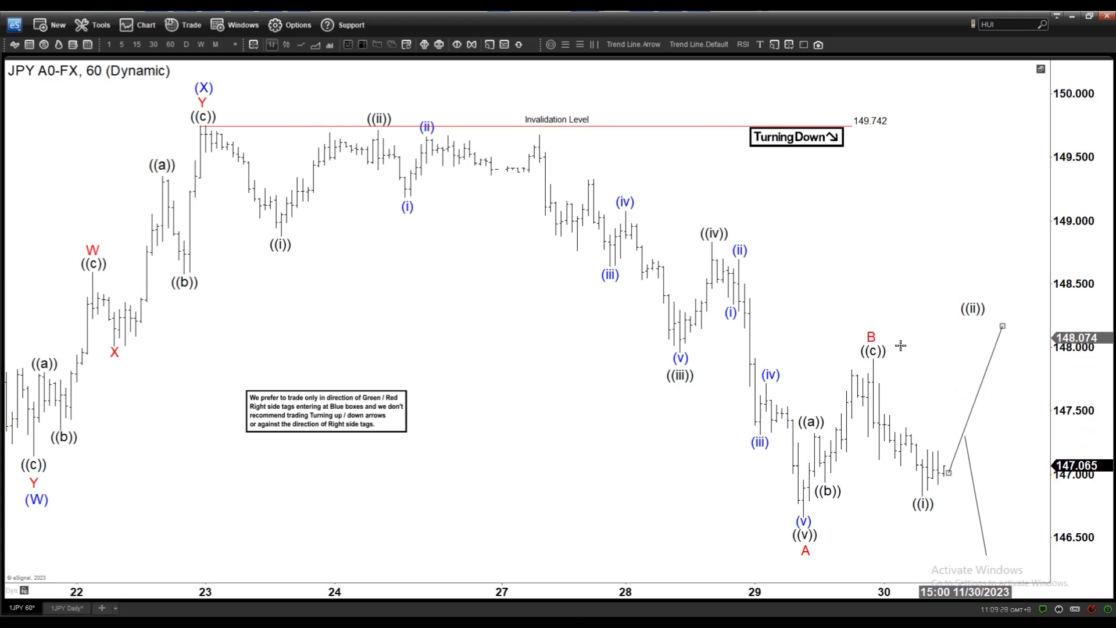
{"action": "left_click_drag", "start_coordinate": [877, 330], "coordinate": [889, 307]}
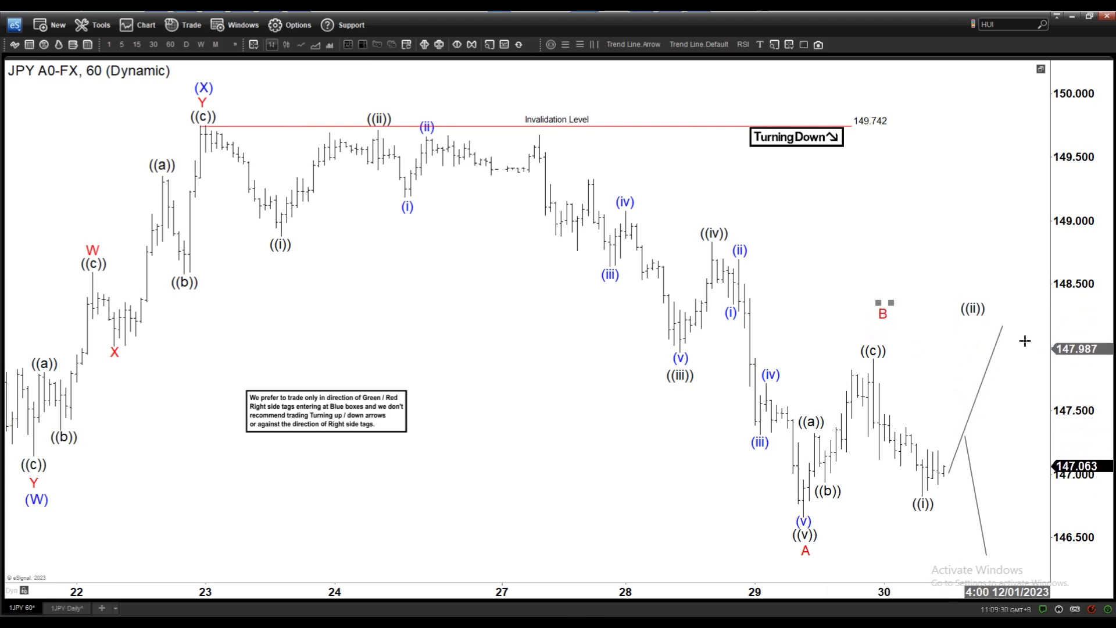
{"action": "left_click_drag", "start_coordinate": [1002, 326], "coordinate": [985, 359]}
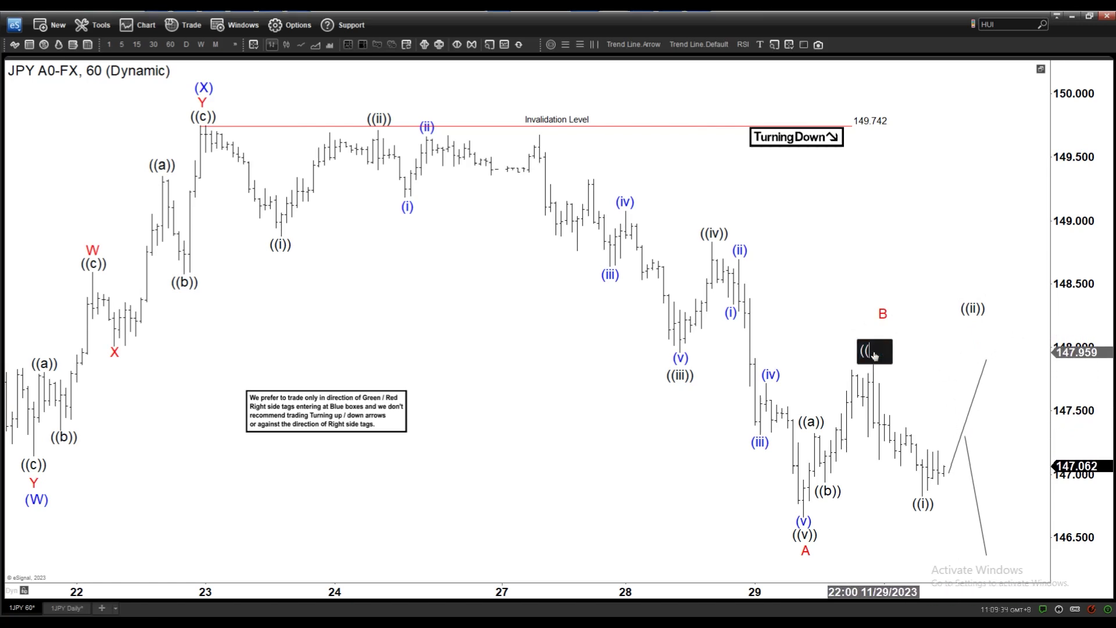
Move ((a)) and ((b)) higher and add a blue (a) label on the first bounce high
{"action": "left_click_drag", "start_coordinate": [810, 422], "coordinate": [807, 332]}
{"action": "left_click", "coordinate": [813, 407]}
{"action": "left_click_drag", "start_coordinate": [815, 408], "coordinate": [819, 417]}
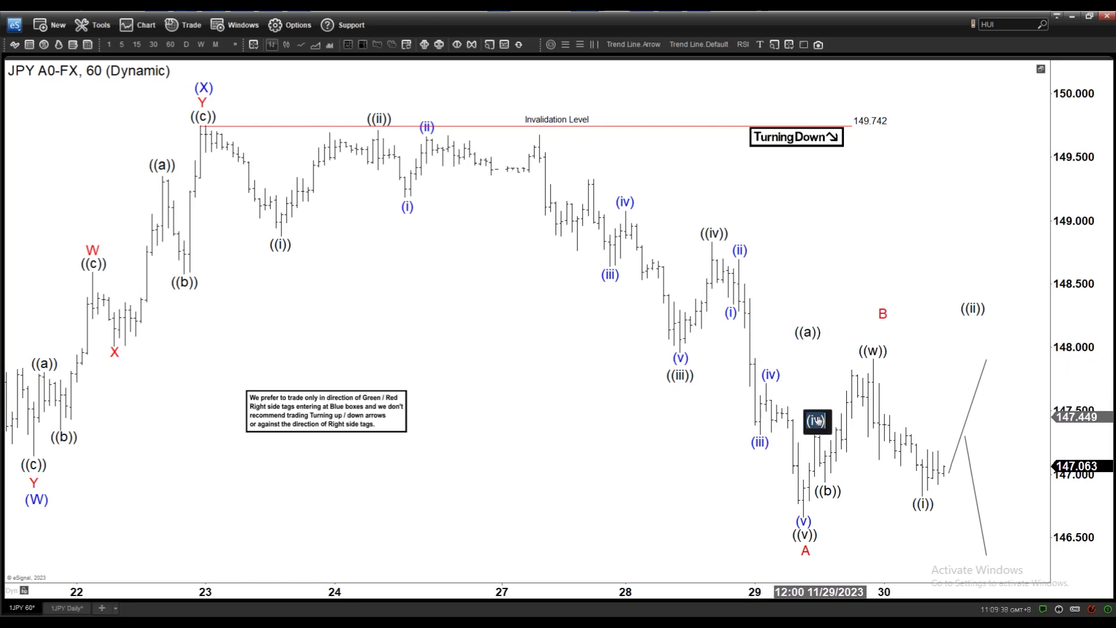
{"action": "left_click_drag", "start_coordinate": [827, 491], "coordinate": [828, 274]}
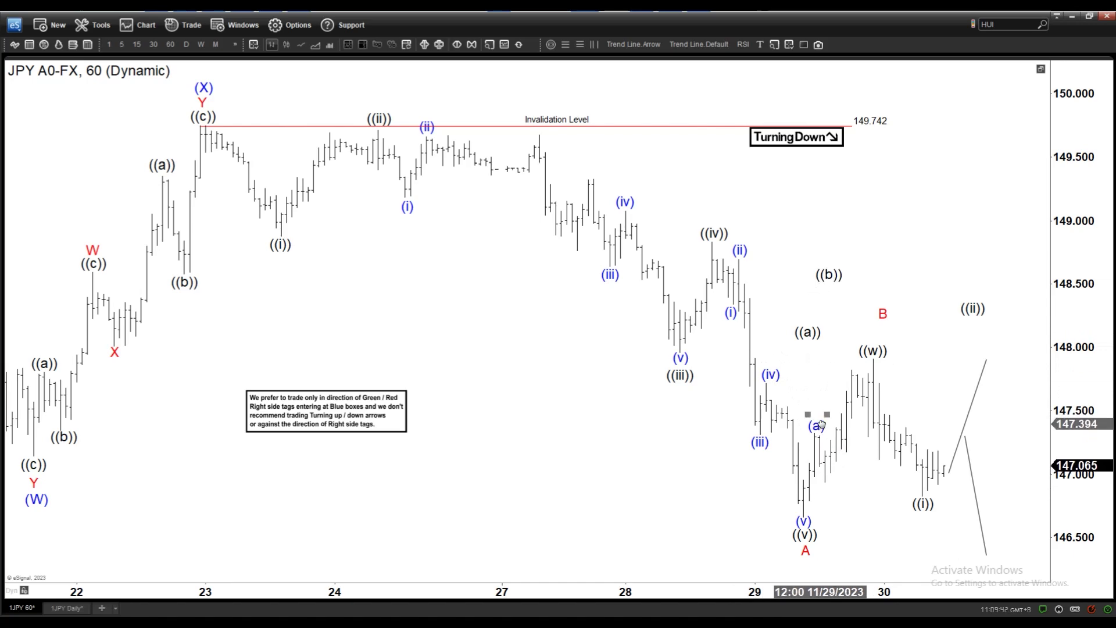
{"action": "left_click_drag", "start_coordinate": [821, 424], "coordinate": [832, 487]}
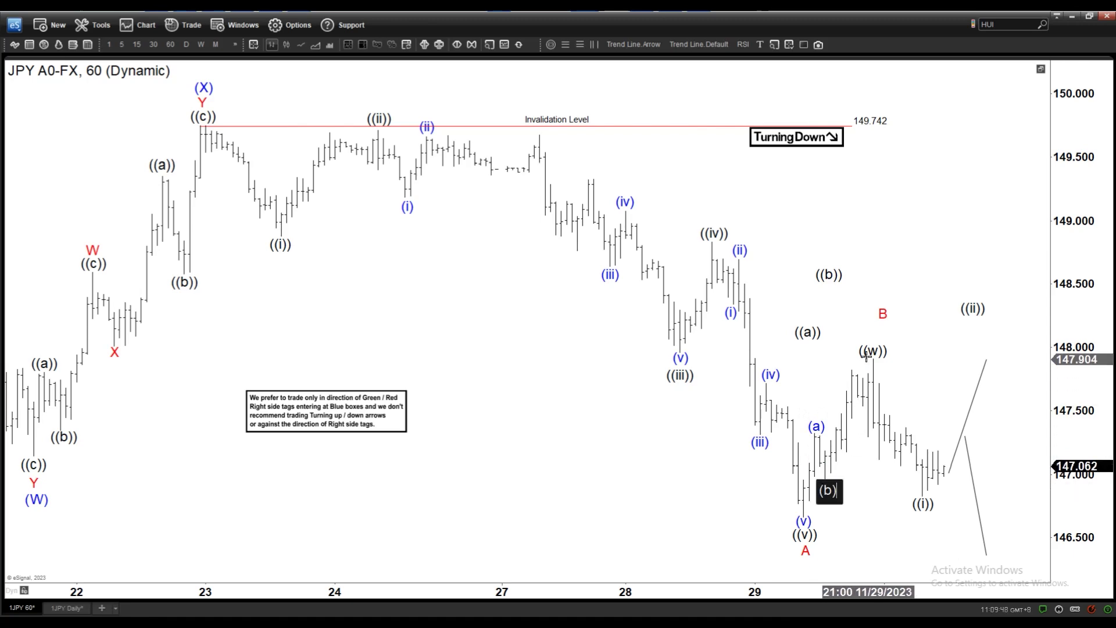
Lift ((w)) above the B high, add blue (c) beneath it, and shorten the projection line
{"action": "left_click_drag", "start_coordinate": [873, 351], "coordinate": [873, 337]}
{"action": "left_click_drag", "start_coordinate": [821, 428], "coordinate": [880, 349]}
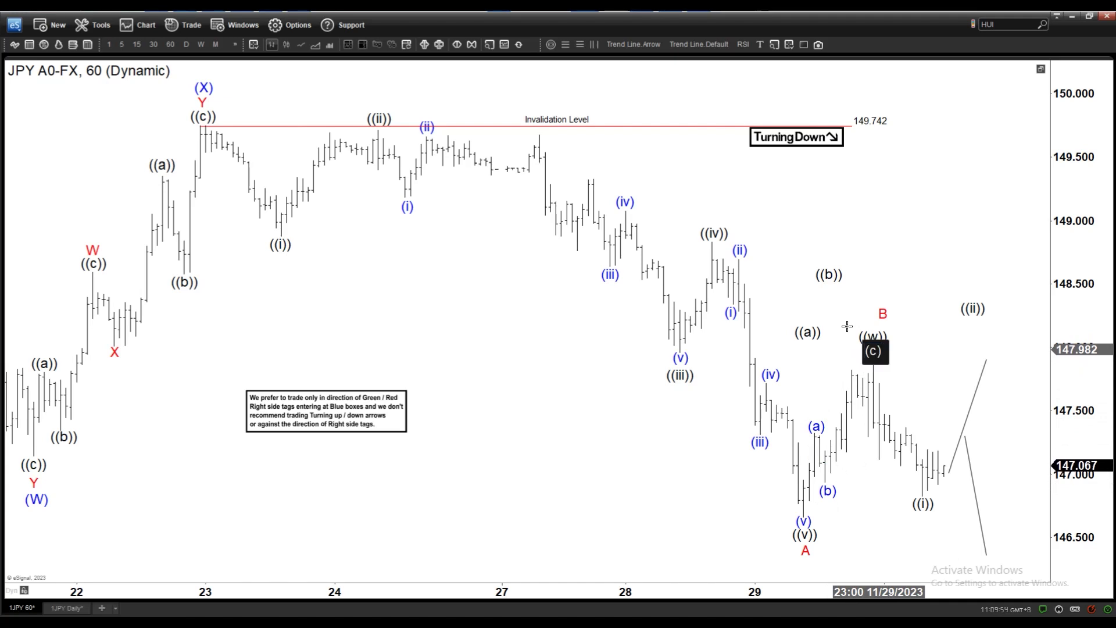
{"action": "left_click_drag", "start_coordinate": [919, 329], "coordinate": [912, 331]}
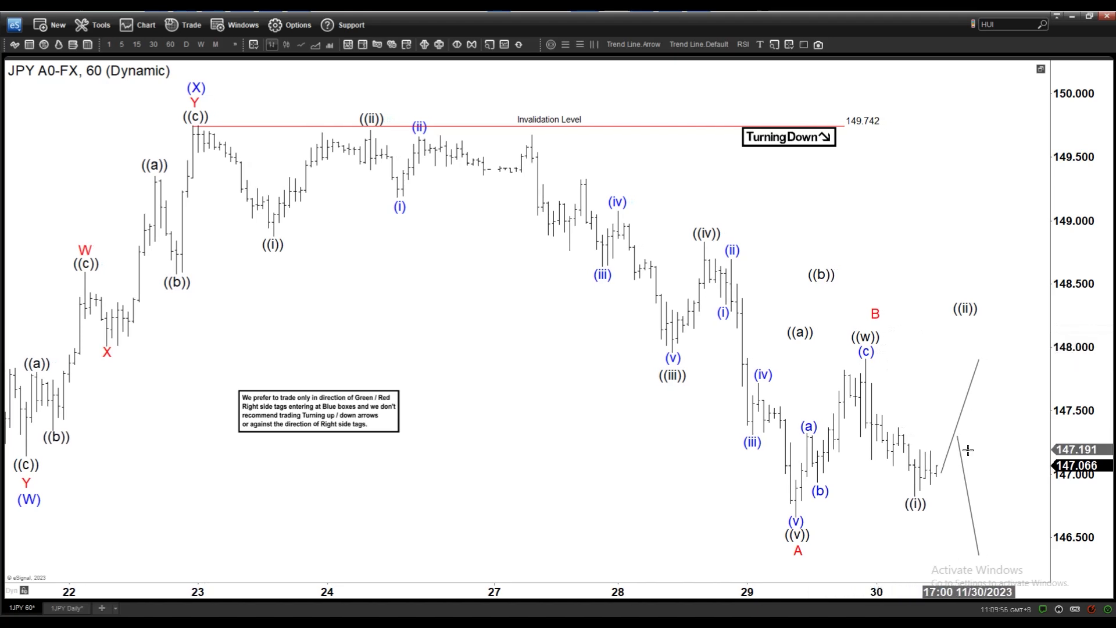
{"action": "left_click_drag", "start_coordinate": [961, 453], "coordinate": [973, 389]}
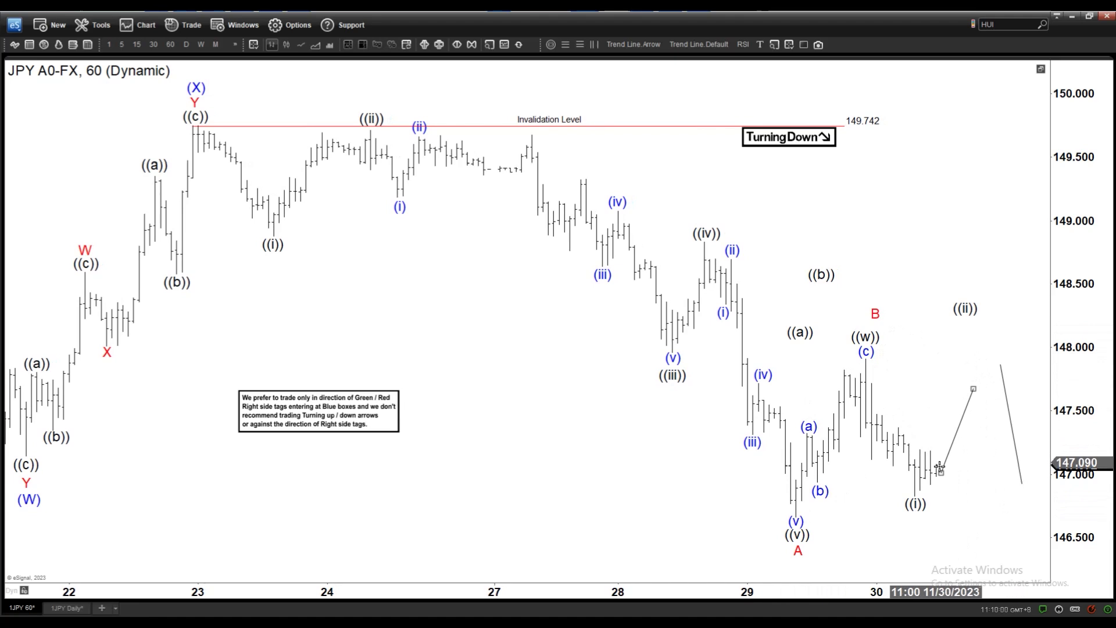
Extend the projection with a drop from its upper end, marking blue (a) and (b)
{"action": "left_click", "coordinate": [677, 45]}
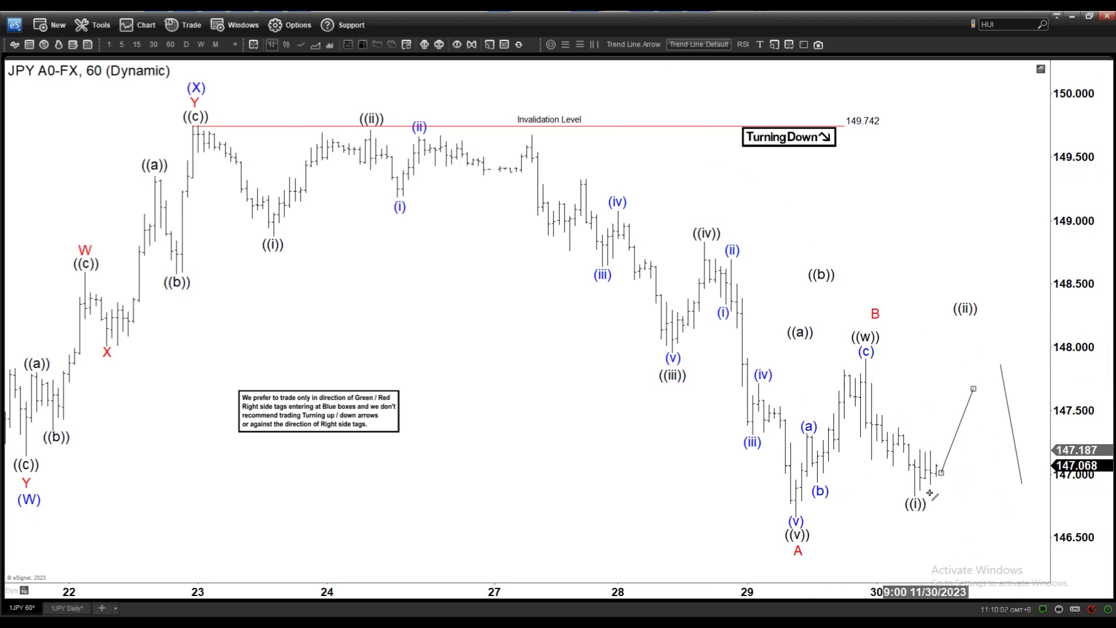
{"action": "mouse_move", "coordinate": [974, 388]}
{"action": "left_mouse_down"}
{"action": "mouse_move", "coordinate": [979, 411]}
{"action": "mouse_move", "coordinate": [998, 364]}
{"action": "left_mouse_up"}
{"action": "left_click", "coordinate": [994, 357]}
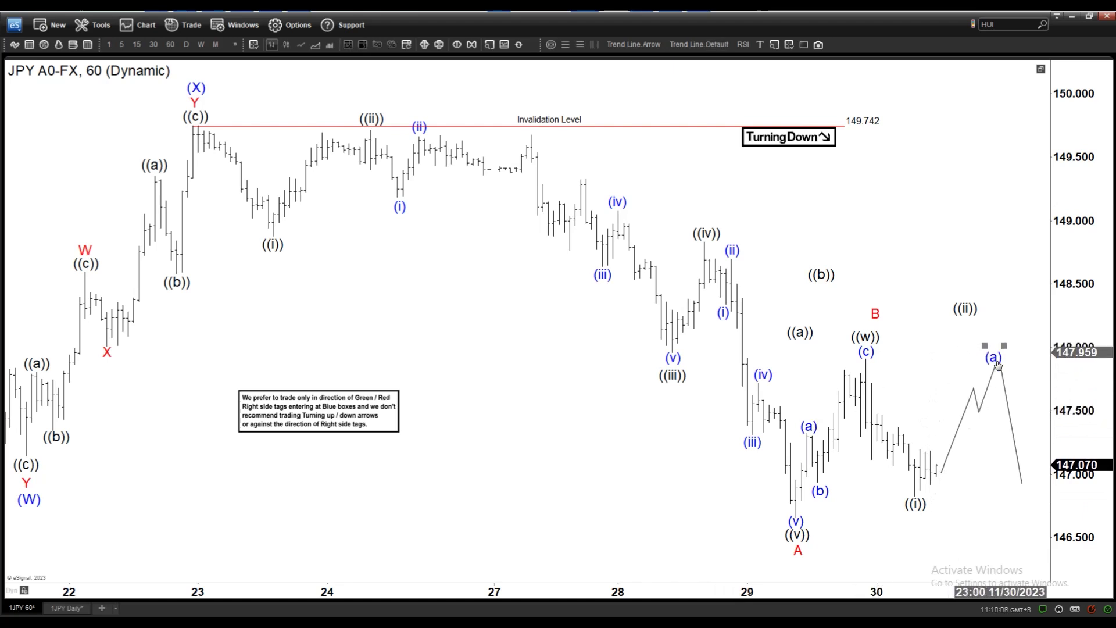
{"action": "left_click_drag", "start_coordinate": [1015, 485], "coordinate": [1016, 477]}
{"action": "left_click", "coordinate": [1003, 458]}
{"action": "scroll", "coordinate": [954, 194], "scroll_direction": "down", "scroll_amount": 3}
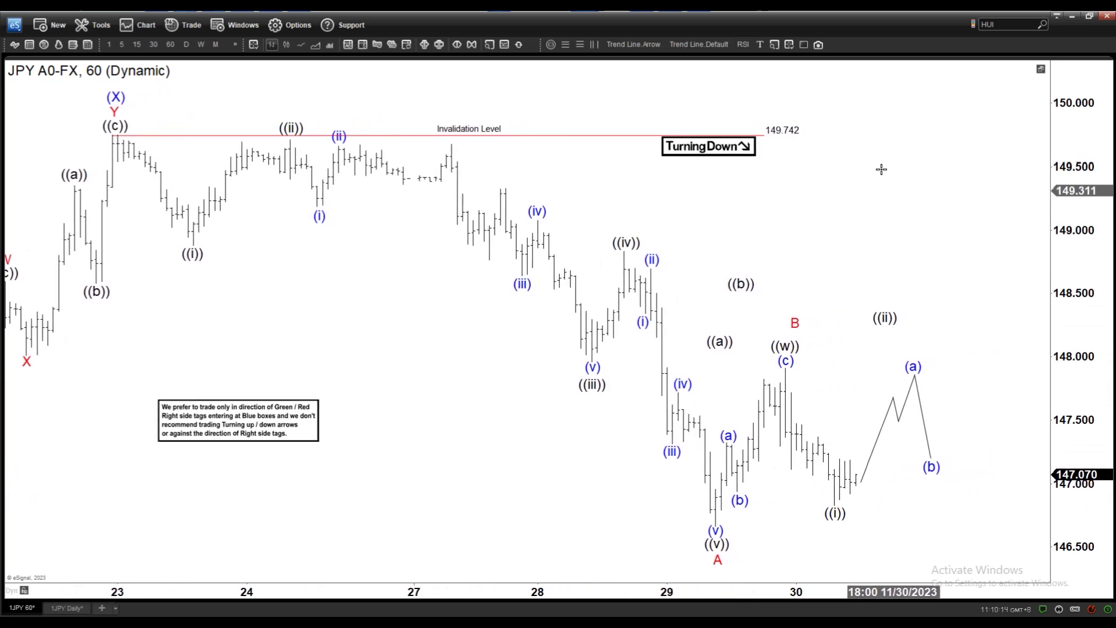
Draw the rise from (b) to a new peak and decline, tagging the peak (c) and ((y))
{"action": "mouse_move", "coordinate": [931, 459]}
{"action": "left_mouse_down"}
{"action": "mouse_move", "coordinate": [997, 282]}
{"action": "mouse_move", "coordinate": [1001, 295]}
{"action": "left_mouse_up"}
{"action": "left_click_drag", "start_coordinate": [1010, 391], "coordinate": [1033, 542]}
{"action": "left_click_drag", "start_coordinate": [791, 366], "coordinate": [1002, 286]}
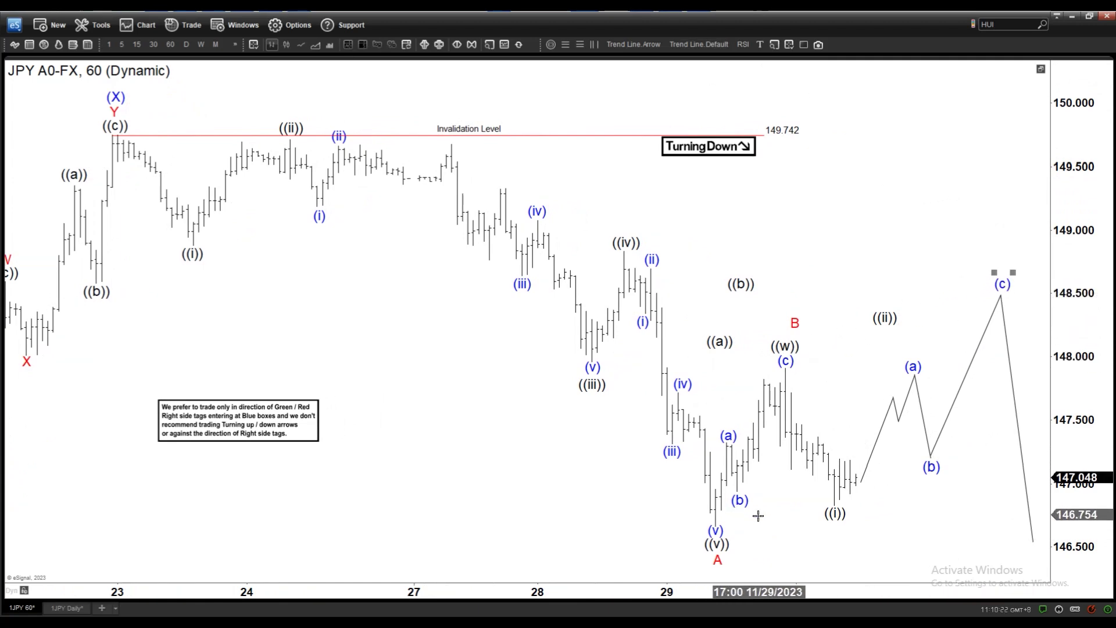
{"action": "left_click_drag", "start_coordinate": [892, 314], "coordinate": [1007, 263]}
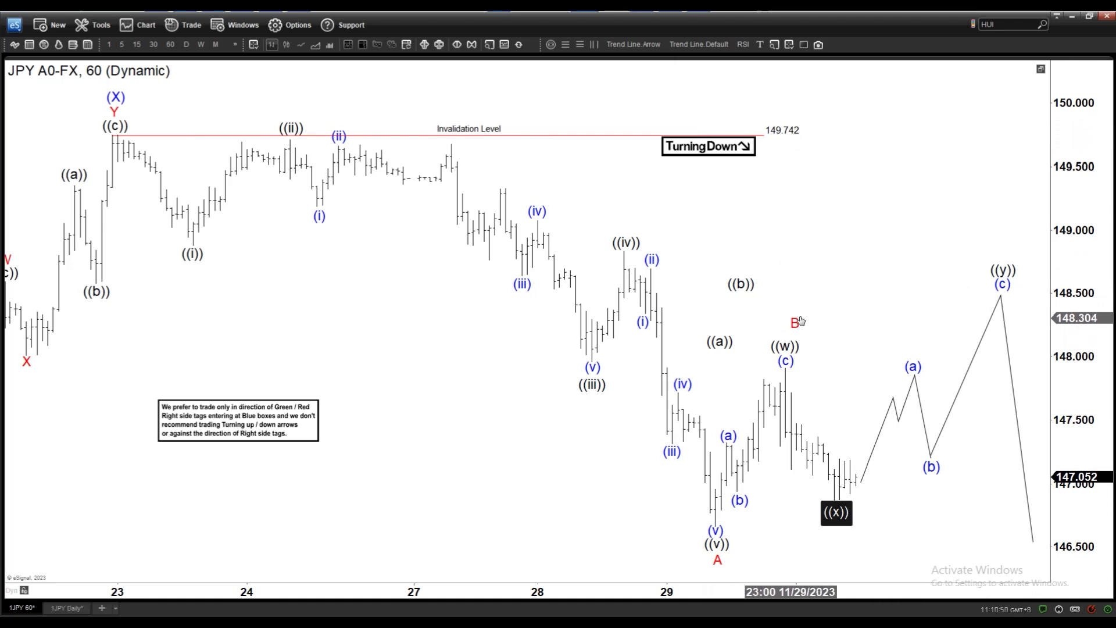
Move B above ((y)) and draw a (v)–((w))–((x)) Fibonacci extension: 1 at 148.074, 1.618 at 148.839
{"action": "left_click_drag", "start_coordinate": [794, 322], "coordinate": [1004, 249]}
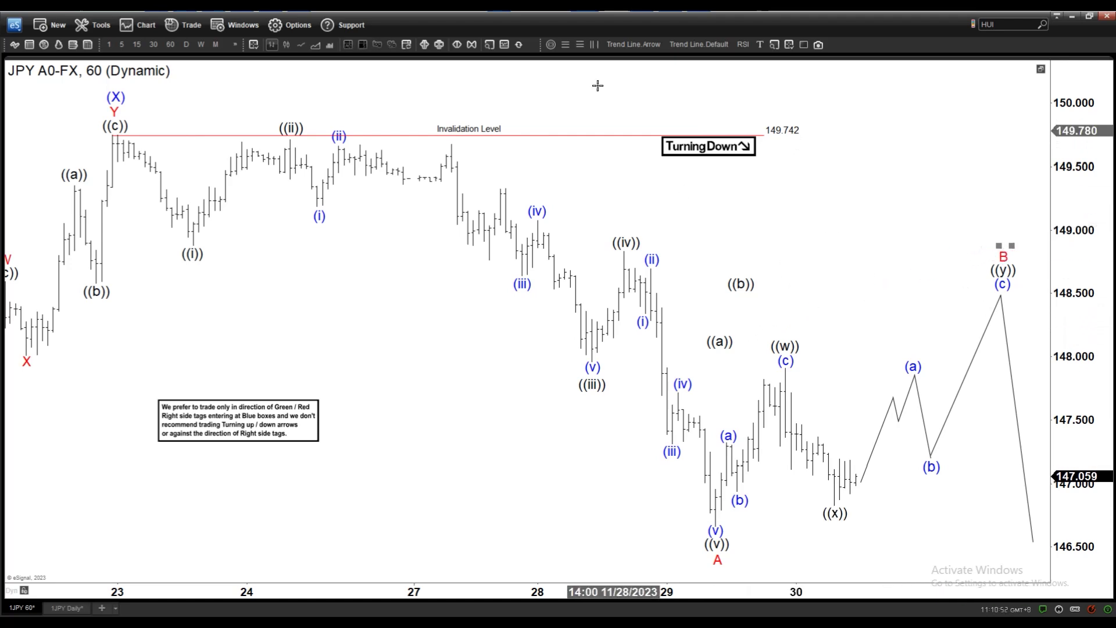
{"action": "left_click", "coordinate": [580, 45]}
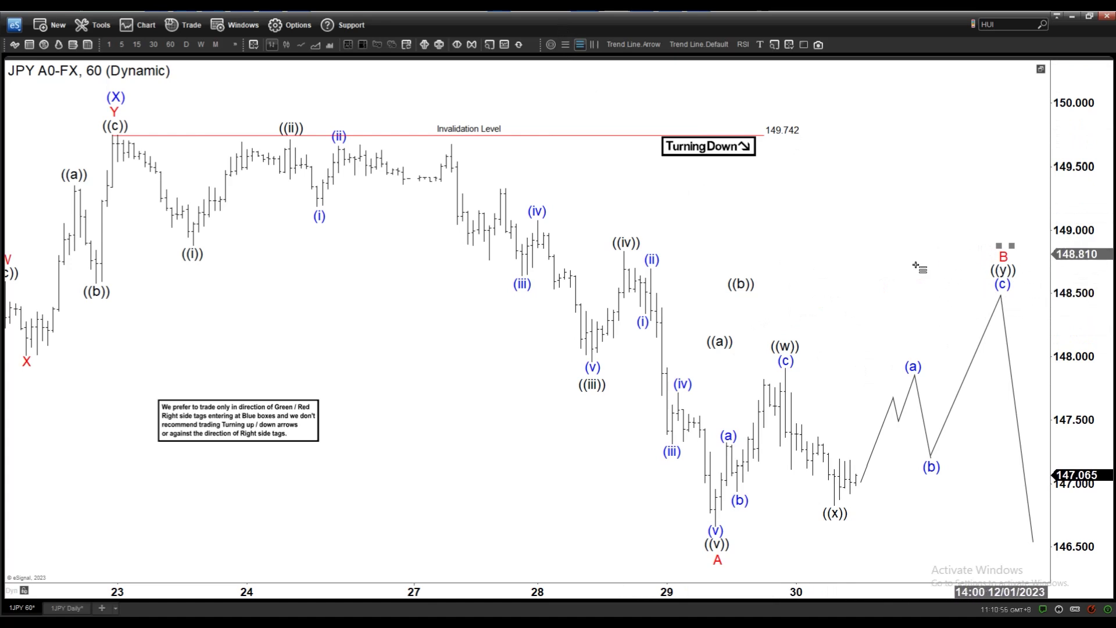
{"action": "left_click", "coordinate": [714, 521]}
{"action": "left_click", "coordinate": [812, 369]}
{"action": "left_click", "coordinate": [967, 503]}
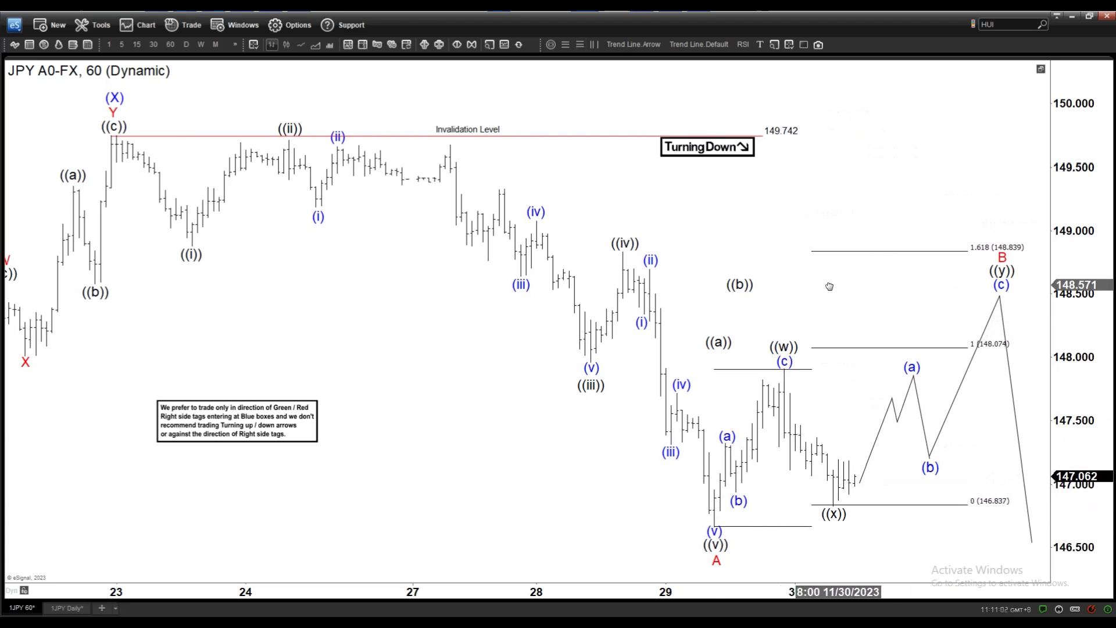
{"action": "scroll", "coordinate": [831, 419], "scroll_direction": "down", "scroll_amount": 2}
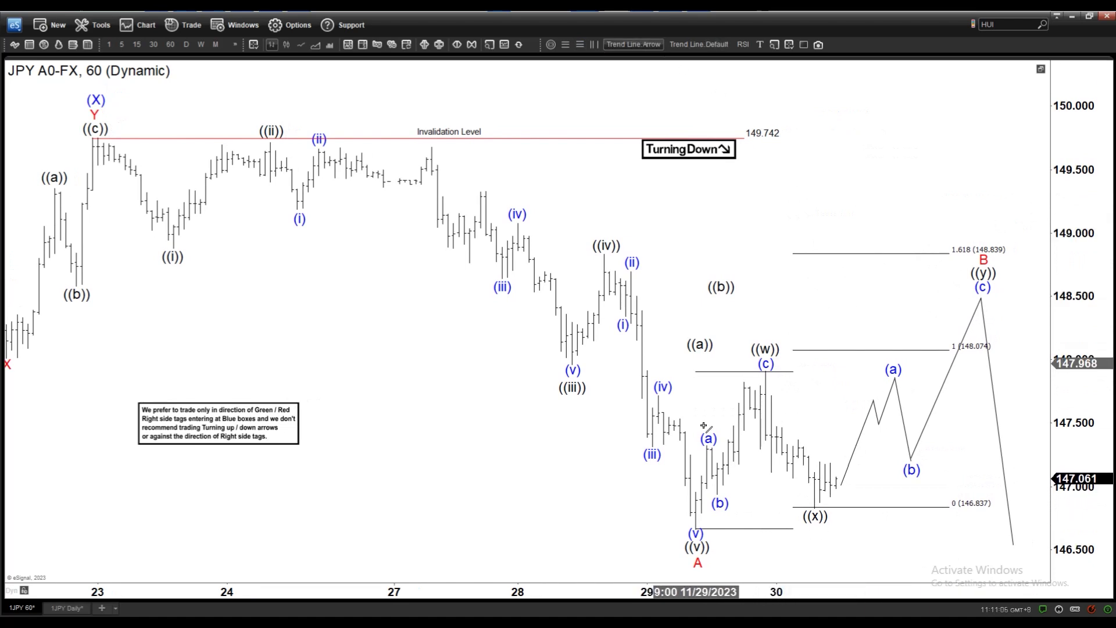
Draw a blue arrow from (v) to ((w)), undo the stray arrow, and shade 148.074–148.839 blue
{"action": "mouse_move", "coordinate": [700, 529]}
{"action": "left_mouse_down"}
{"action": "mouse_move", "coordinate": [756, 368]}
{"action": "mouse_move", "coordinate": [813, 506]}
{"action": "mouse_move", "coordinate": [830, 243]}
{"action": "mouse_move", "coordinate": [916, 254]}
{"action": "mouse_move", "coordinate": [887, 299]}
{"action": "left_mouse_up"}
{"action": "key", "text": "ctrl+z"}
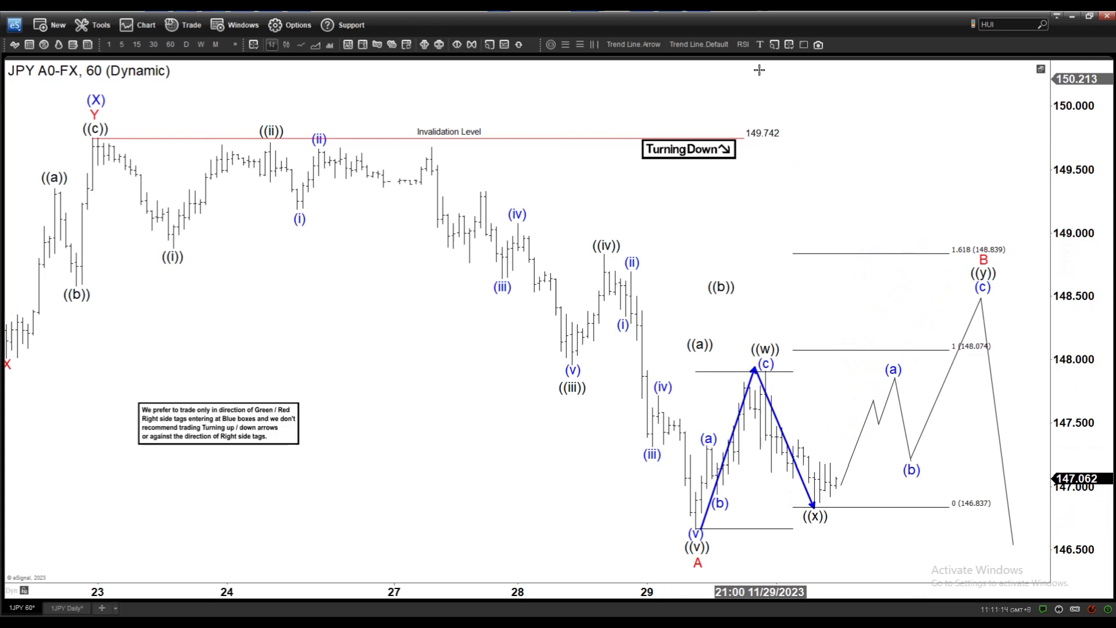
{"action": "left_click_drag", "start_coordinate": [810, 251], "coordinate": [976, 350]}
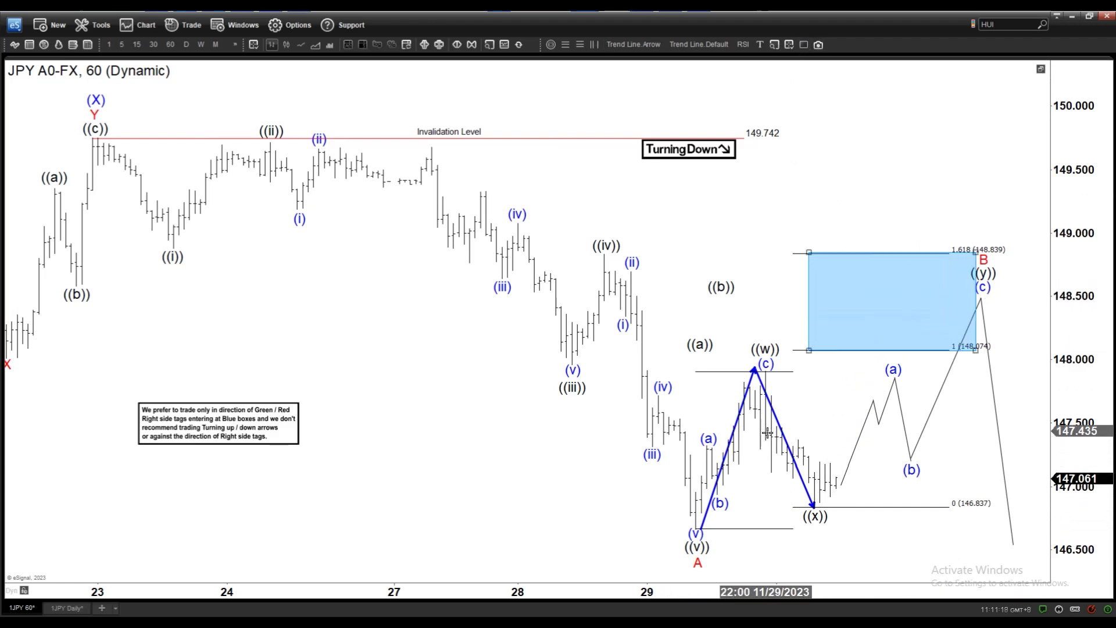
{"action": "left_click", "coordinate": [29, 21]}
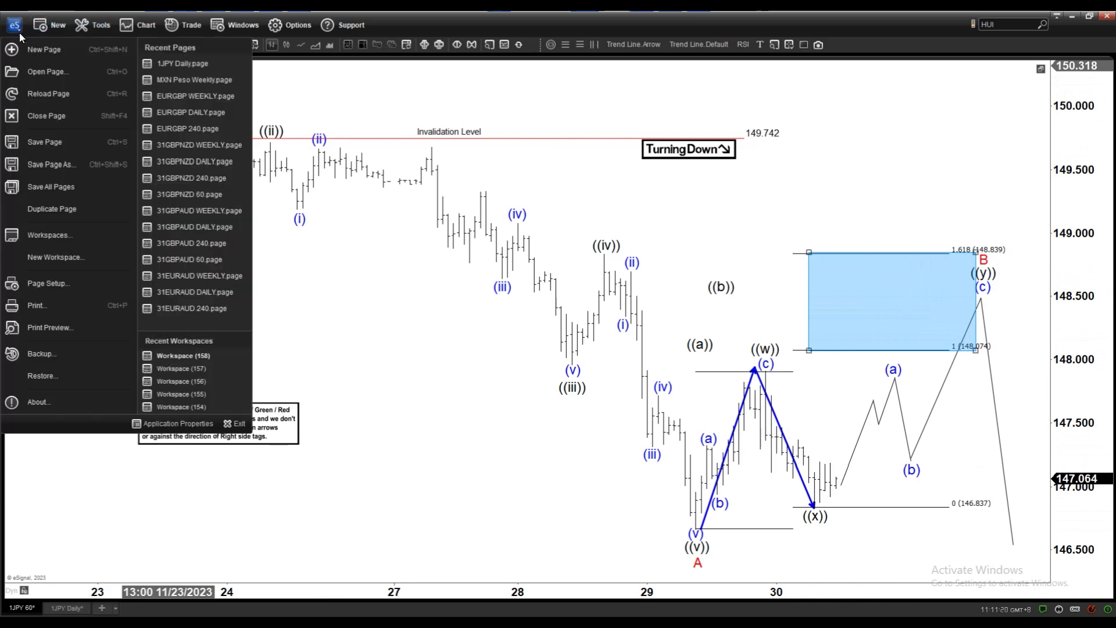
Reload the 60-minute page, pan to the latest bars, and switch to the daily JPY chart
{"action": "left_click", "coordinate": [448, 286]}
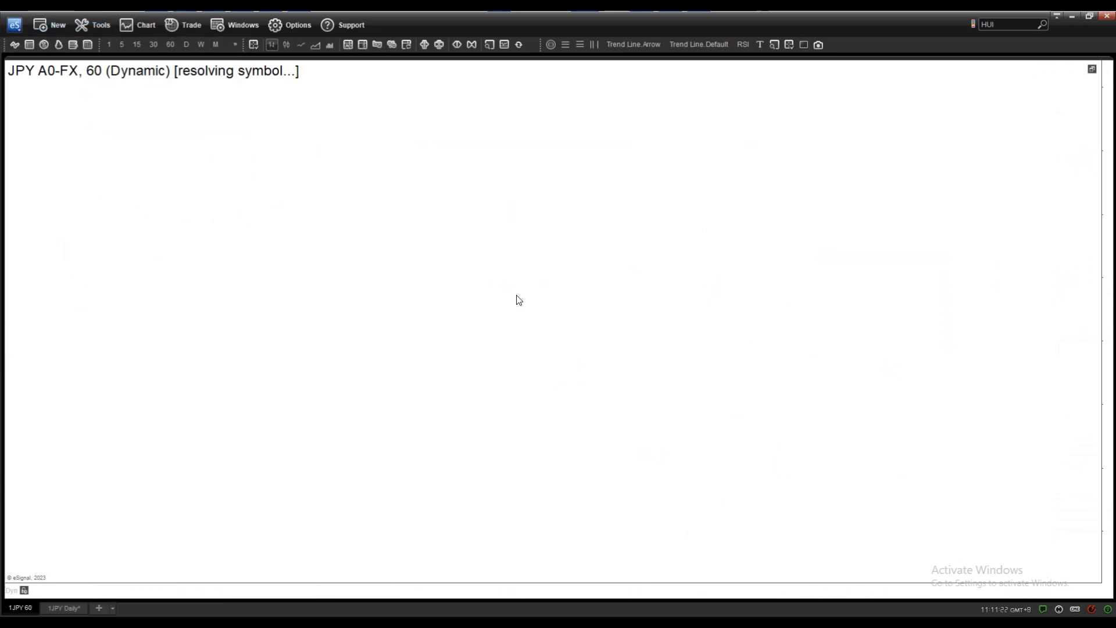
{"action": "left_click_drag", "start_coordinate": [880, 218], "coordinate": [865, 219]}
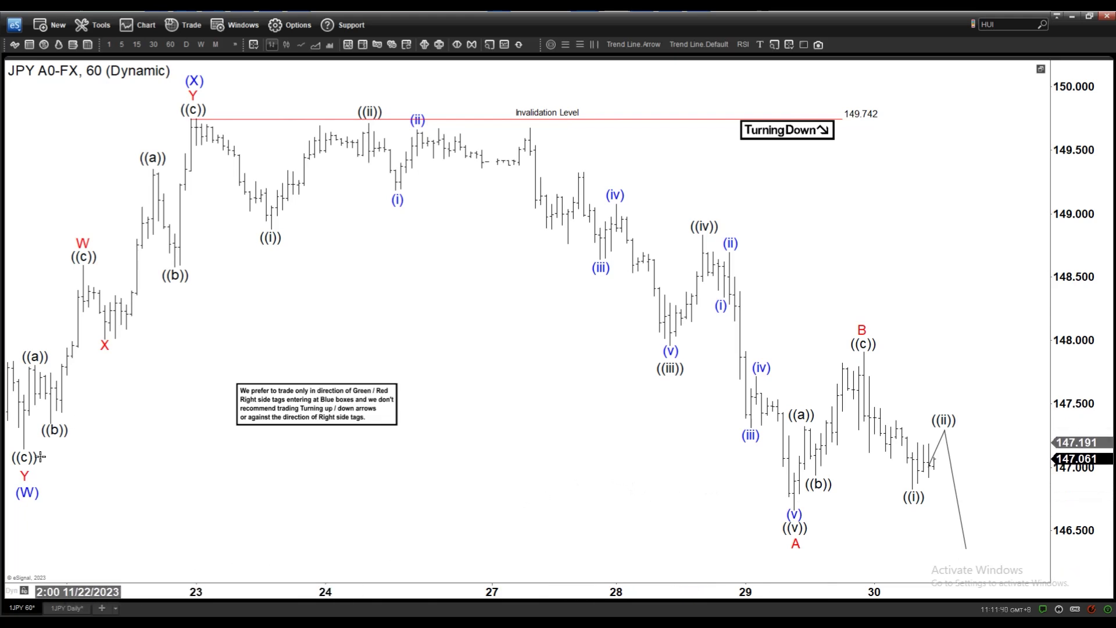
{"action": "left_click", "coordinate": [23, 490]}
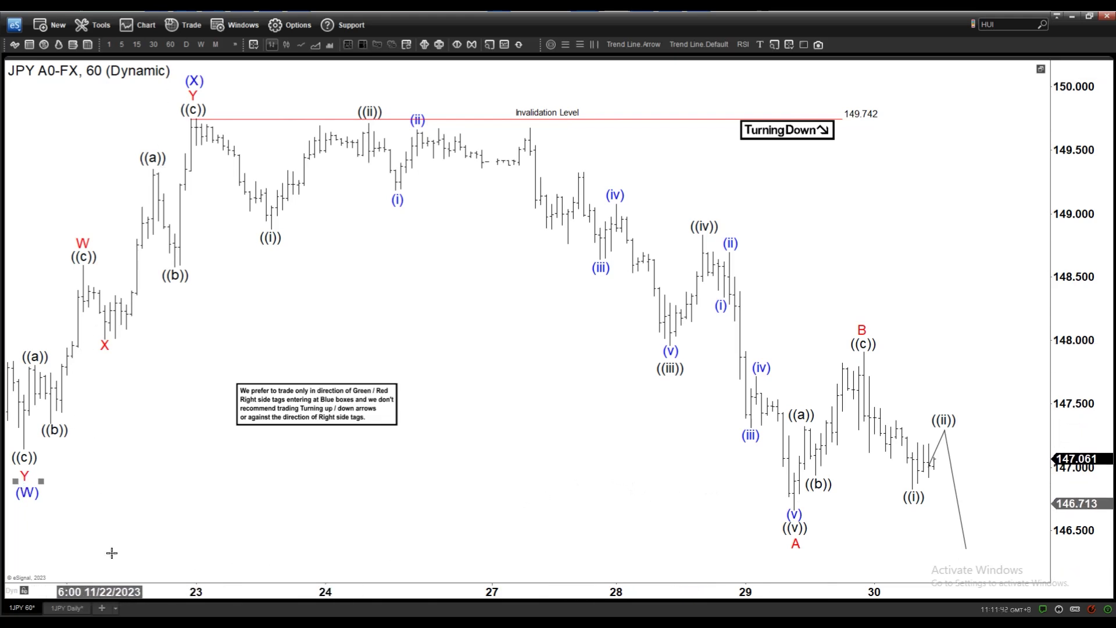
{"action": "left_click", "coordinate": [86, 611]}
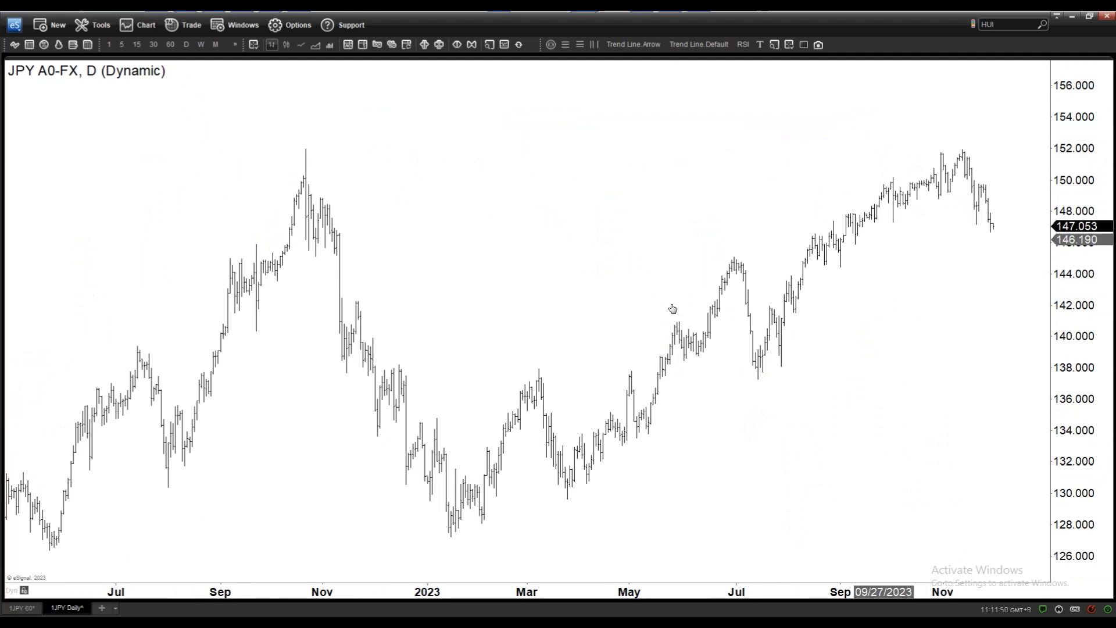
Move the (W) label onto the recent daily low near 147, checking the 60-minute chart in between
{"action": "left_click_drag", "start_coordinate": [942, 218], "coordinate": [981, 167]}
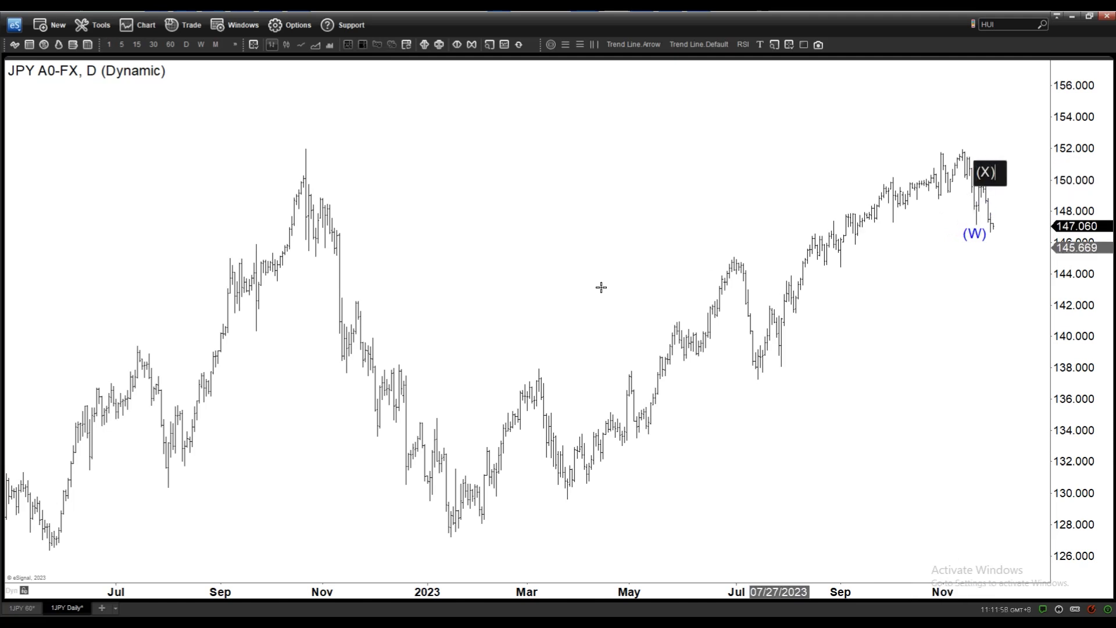
{"action": "left_click", "coordinate": [23, 608]}
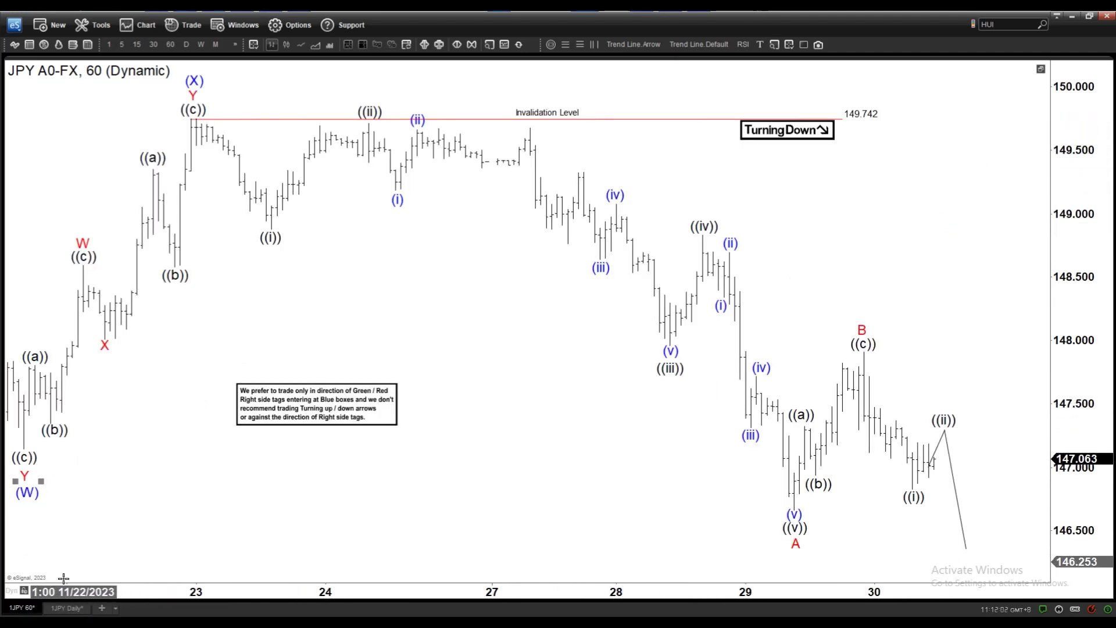
{"action": "left_click", "coordinate": [67, 608]}
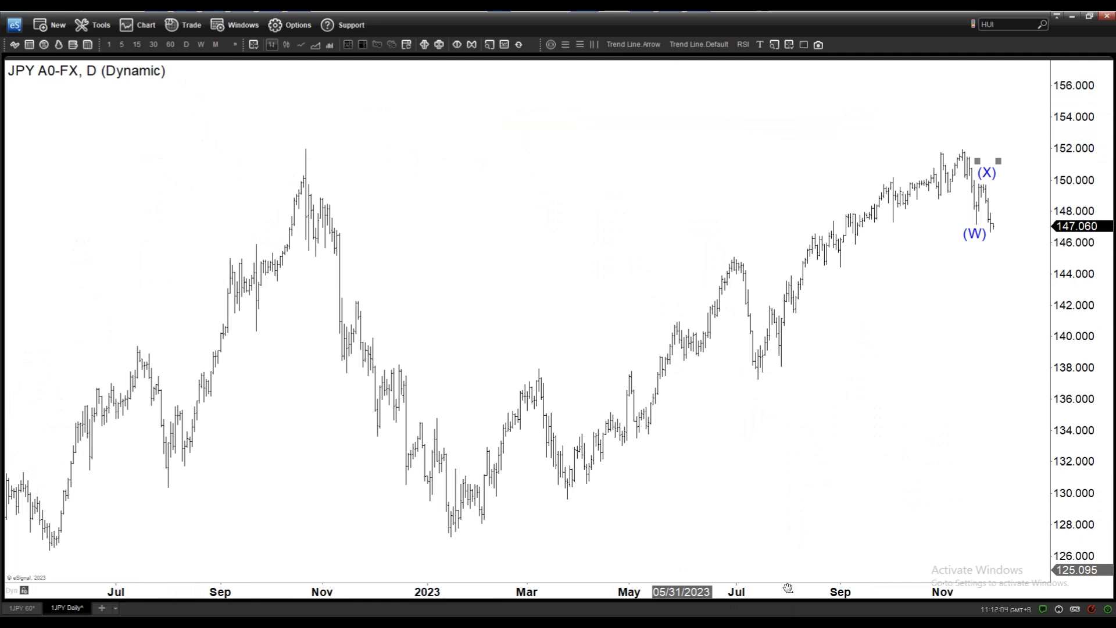
Zoom in and draw a Fibonacci extension from the November high to (W): 1 at 145.008, 1.618 at 142.016
{"action": "scroll", "coordinate": [788, 588], "scroll_direction": "up", "scroll_amount": 3}
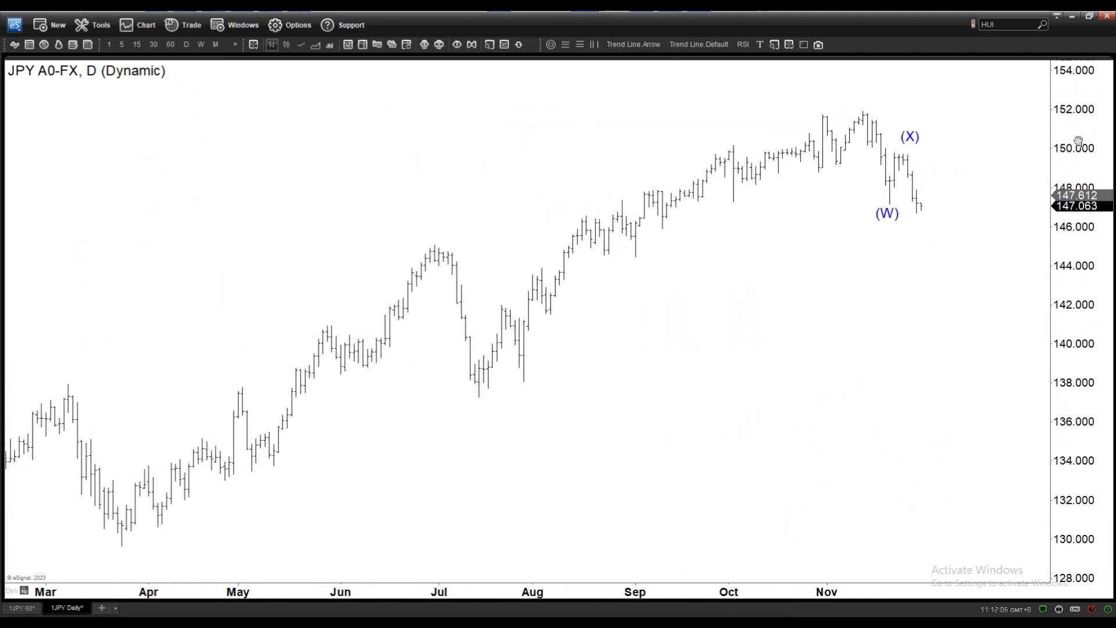
{"action": "left_click", "coordinate": [697, 44]}
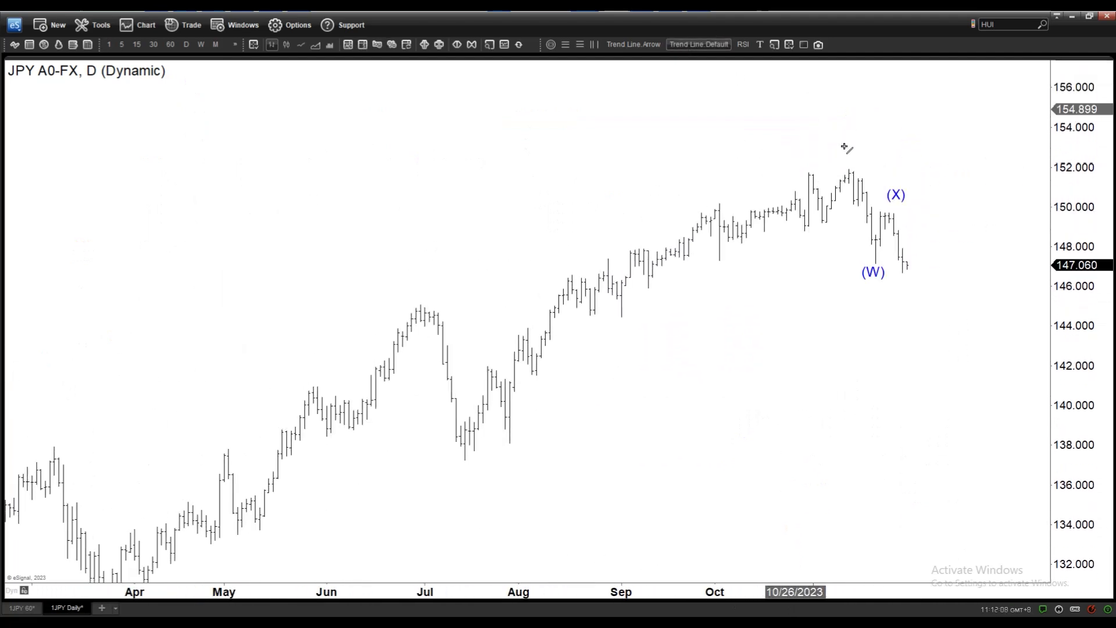
{"action": "mouse_move", "coordinate": [849, 166]}
{"action": "left_mouse_down"}
{"action": "mouse_move", "coordinate": [877, 257]}
{"action": "mouse_move", "coordinate": [893, 218]}
{"action": "left_mouse_up"}
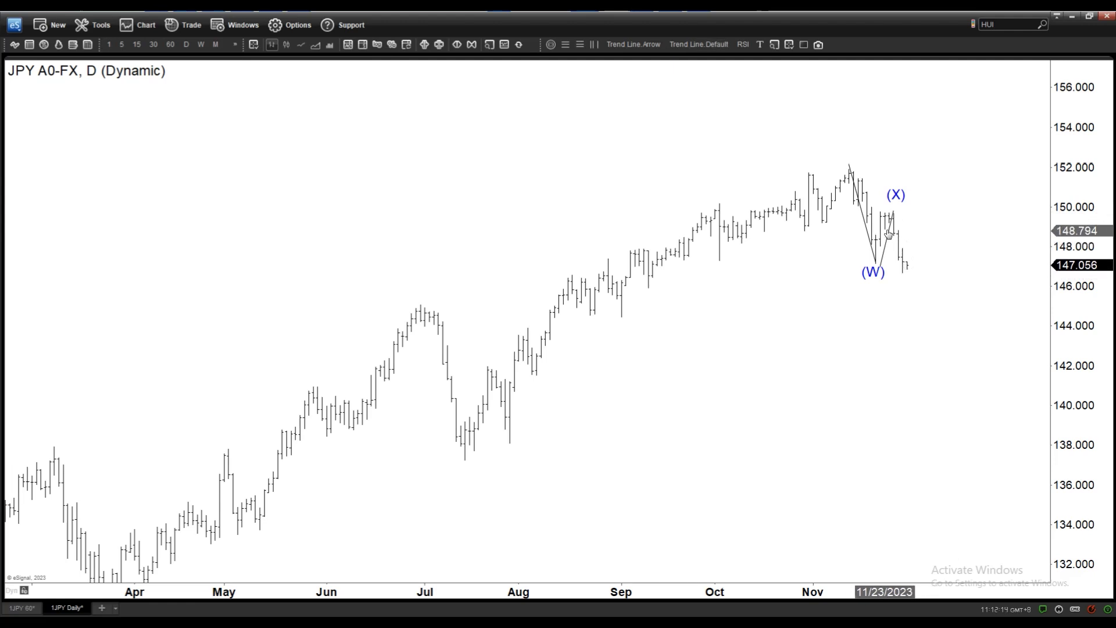
{"action": "key", "text": "ctrl+z"}
{"action": "key", "text": "ctrl+z"}
{"action": "key", "text": "ctrl+z"}
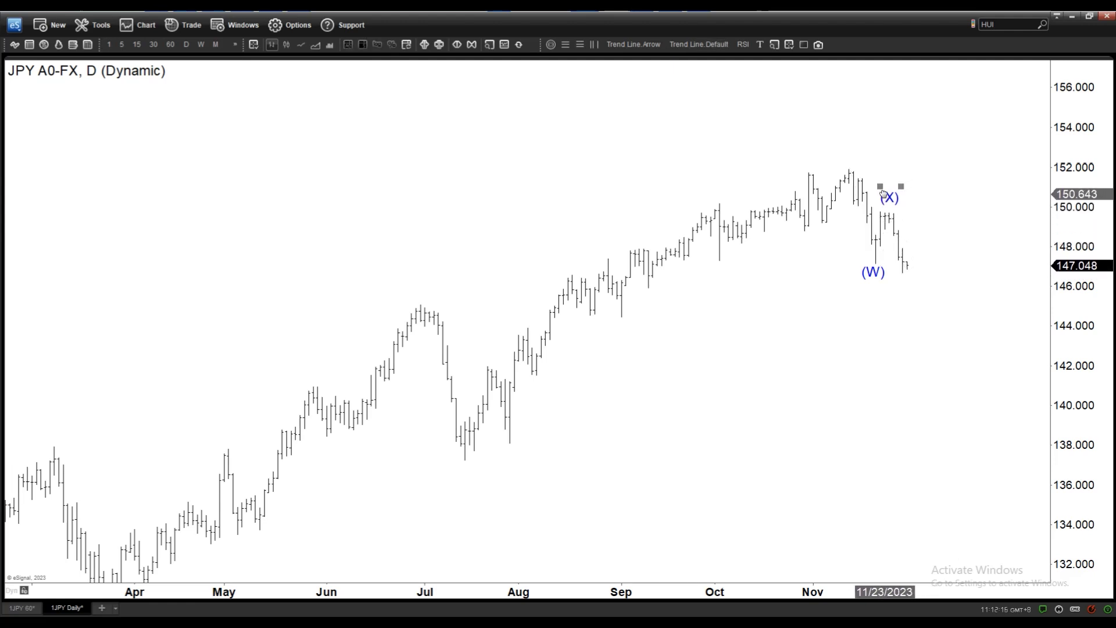
{"action": "left_click", "coordinate": [580, 46]}
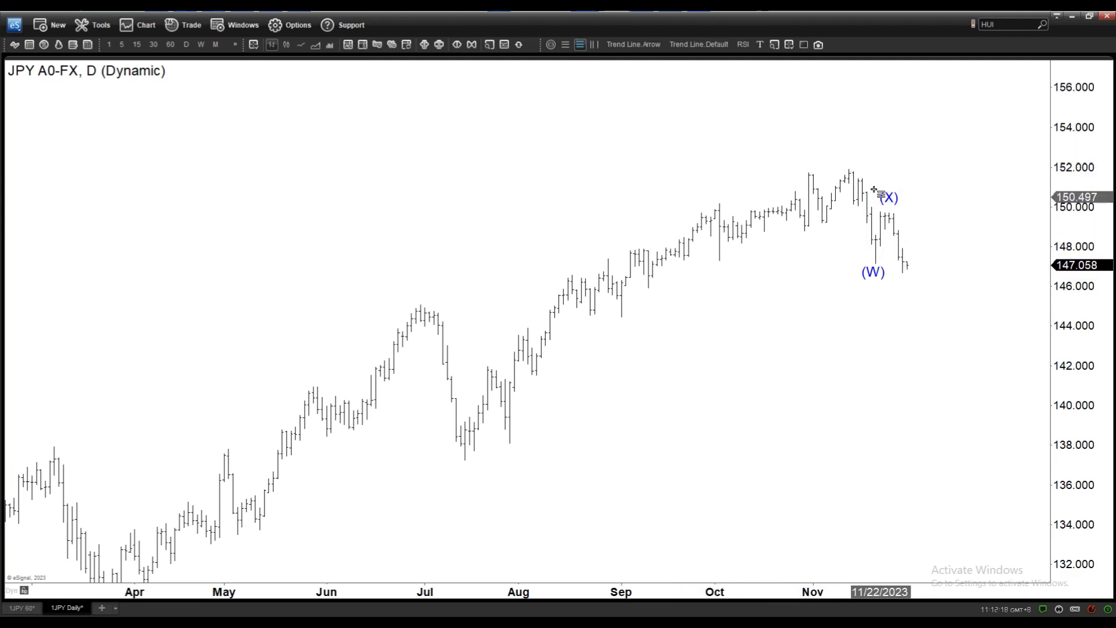
{"action": "left_click_drag", "start_coordinate": [849, 168], "coordinate": [878, 263]}
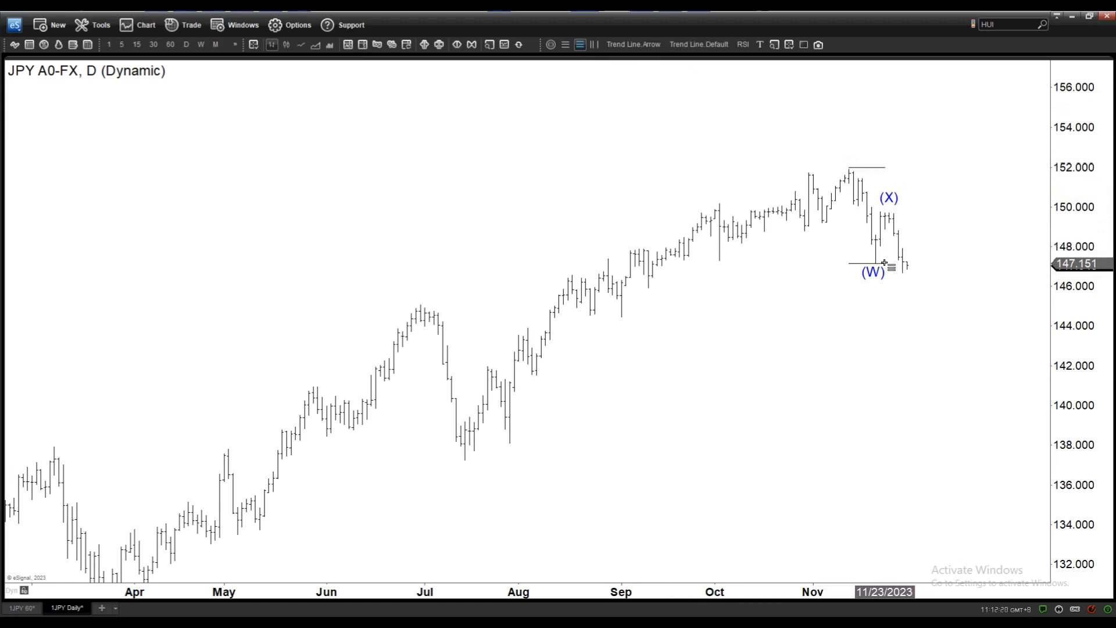
{"action": "left_click", "coordinate": [976, 209]}
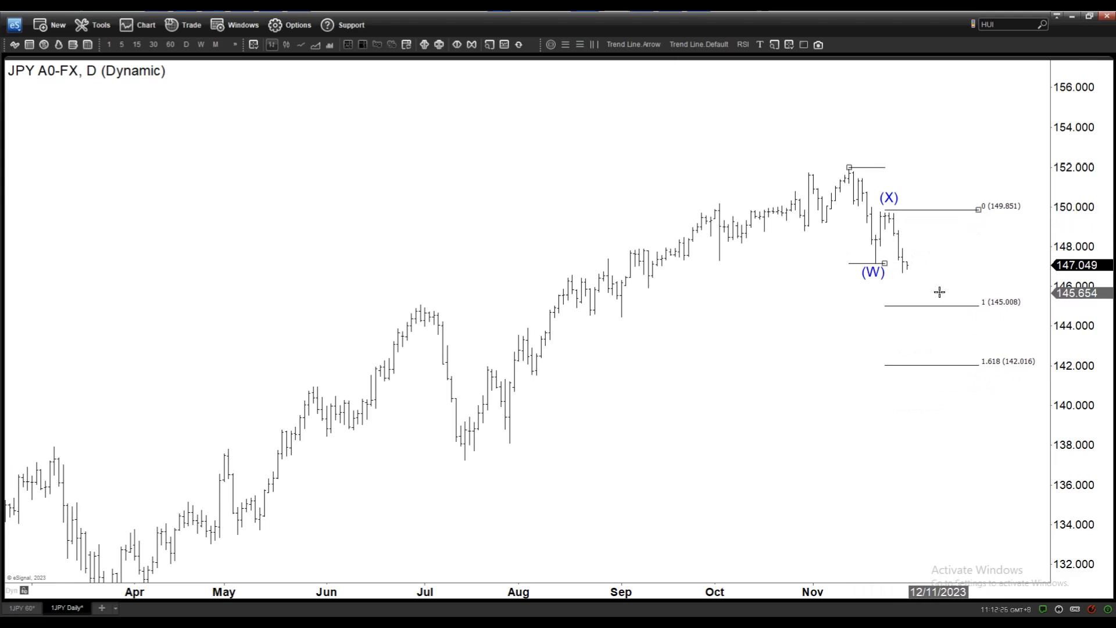
{"action": "left_click_drag", "start_coordinate": [939, 292], "coordinate": [944, 259]}
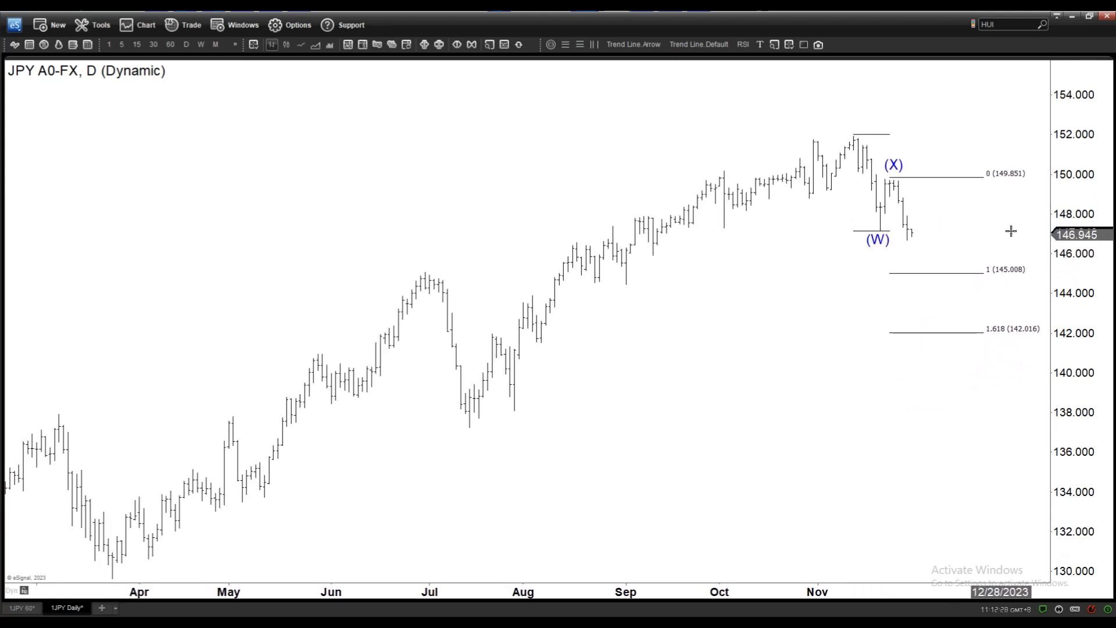
{"action": "left_click_drag", "start_coordinate": [1072, 213], "coordinate": [1072, 191]}
{"action": "left_click_drag", "start_coordinate": [971, 219], "coordinate": [907, 219]}
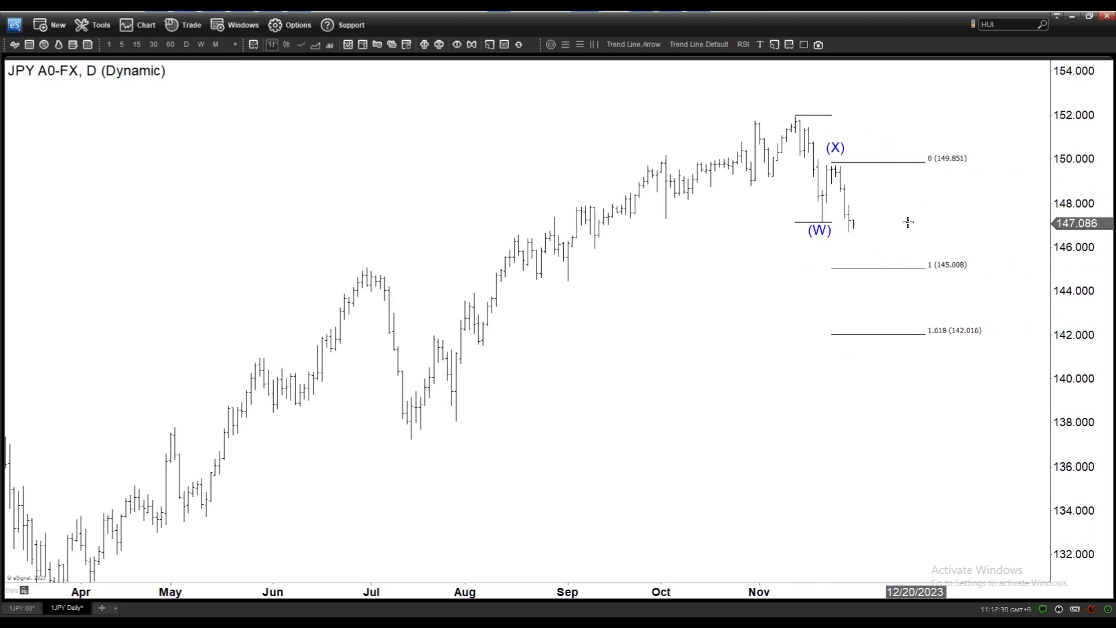
{"action": "left_click", "coordinate": [835, 150]}
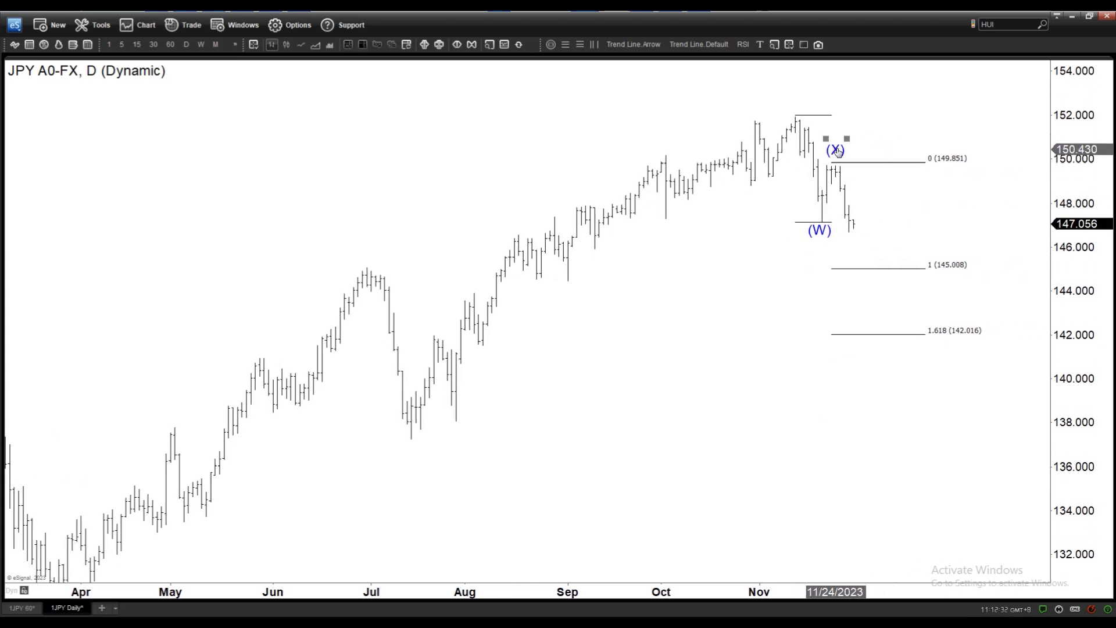
{"action": "left_click", "coordinate": [857, 131]}
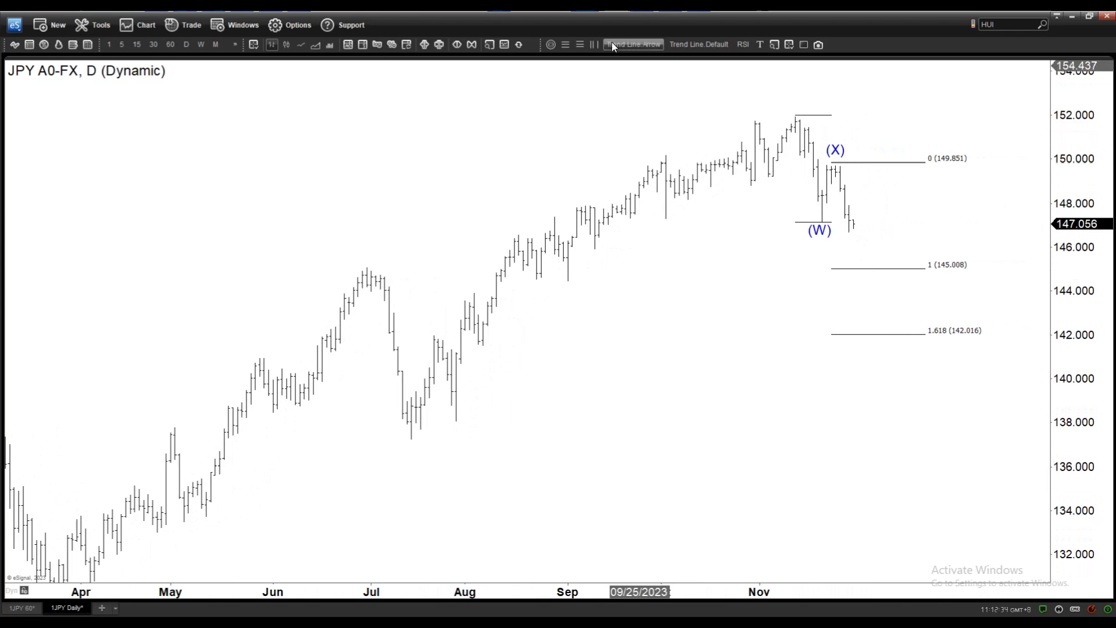
{"action": "left_click", "coordinate": [653, 44]}
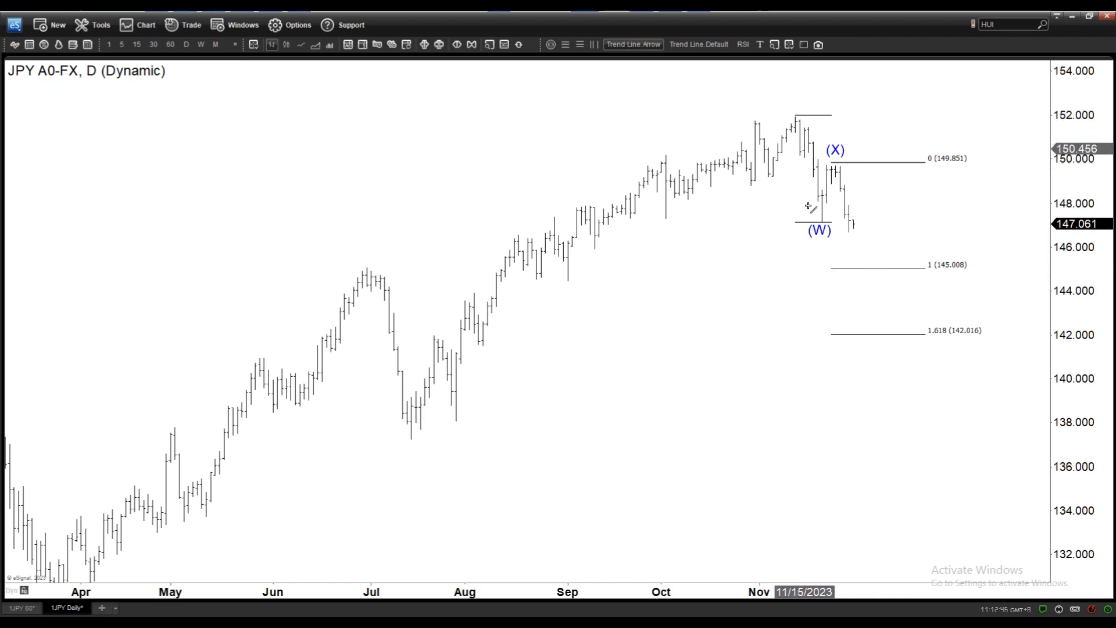
Try and cancel arrows toward the 145.008 level, then return to the 60-minute JPY chart
{"action": "left_click_drag", "start_coordinate": [854, 175], "coordinate": [892, 340]}
{"action": "key", "text": "Escape"}
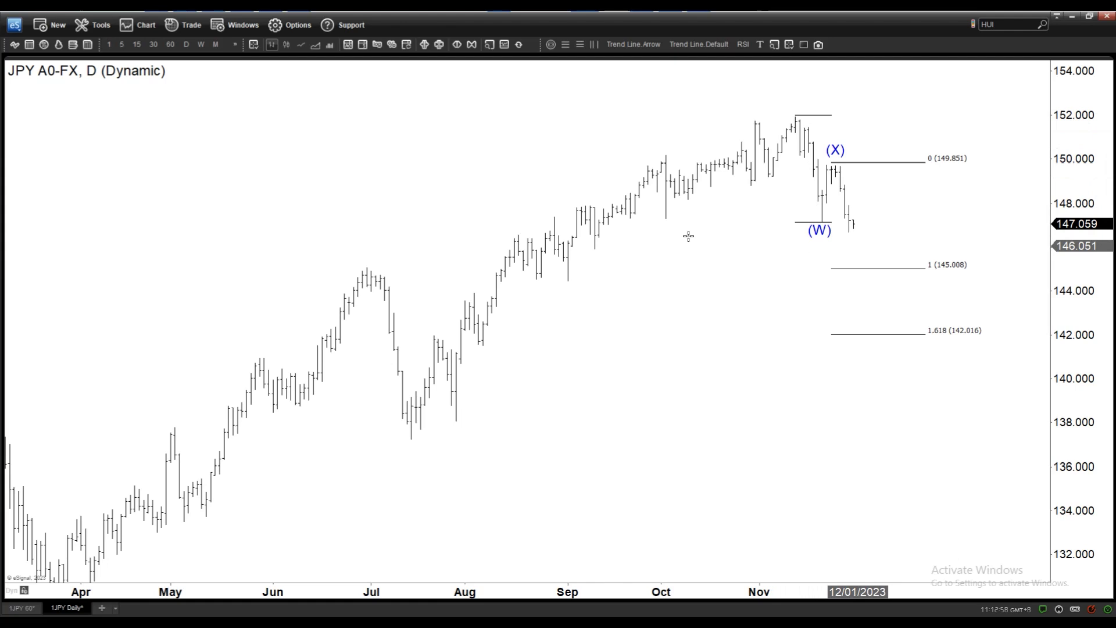
{"action": "left_click", "coordinate": [635, 44]}
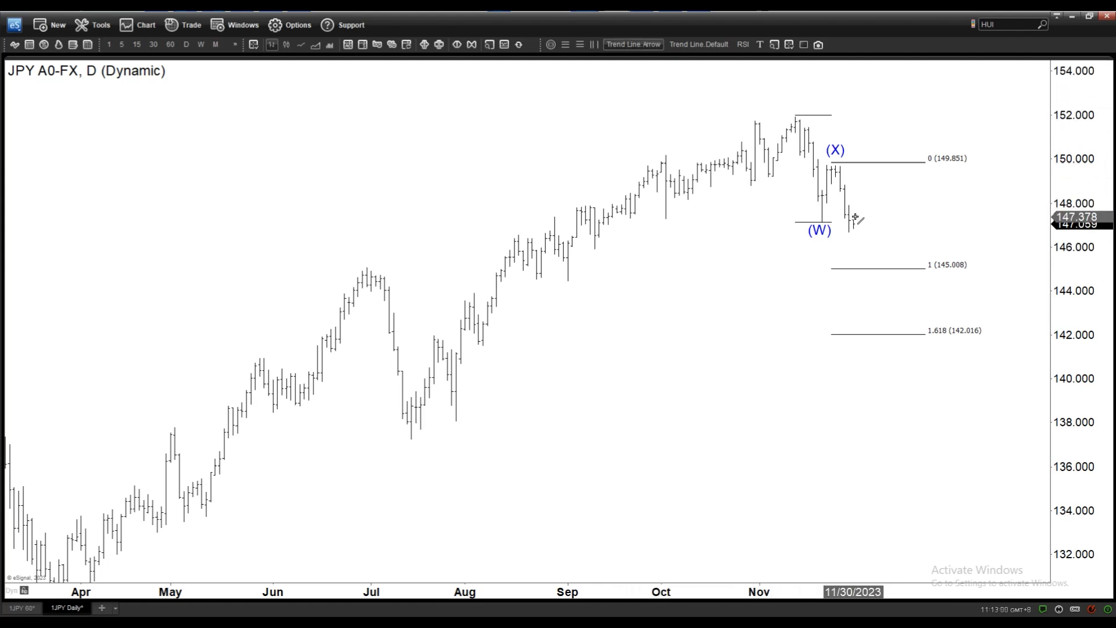
{"action": "left_click_drag", "start_coordinate": [873, 267], "coordinate": [917, 270]}
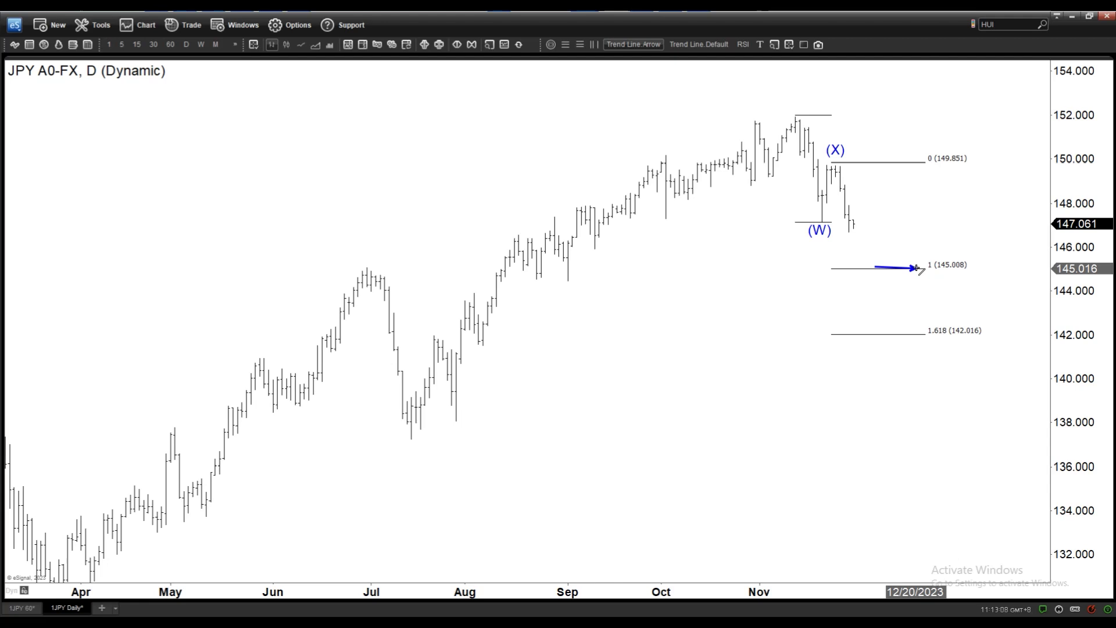
{"action": "key", "text": "Escape"}
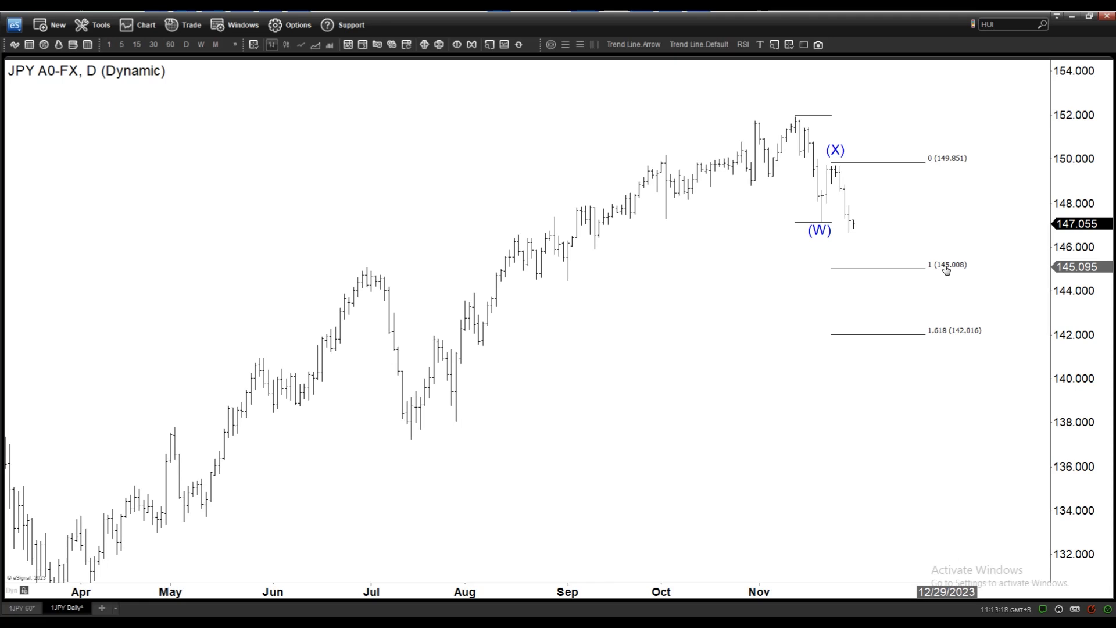
{"action": "left_click", "coordinate": [36, 606]}
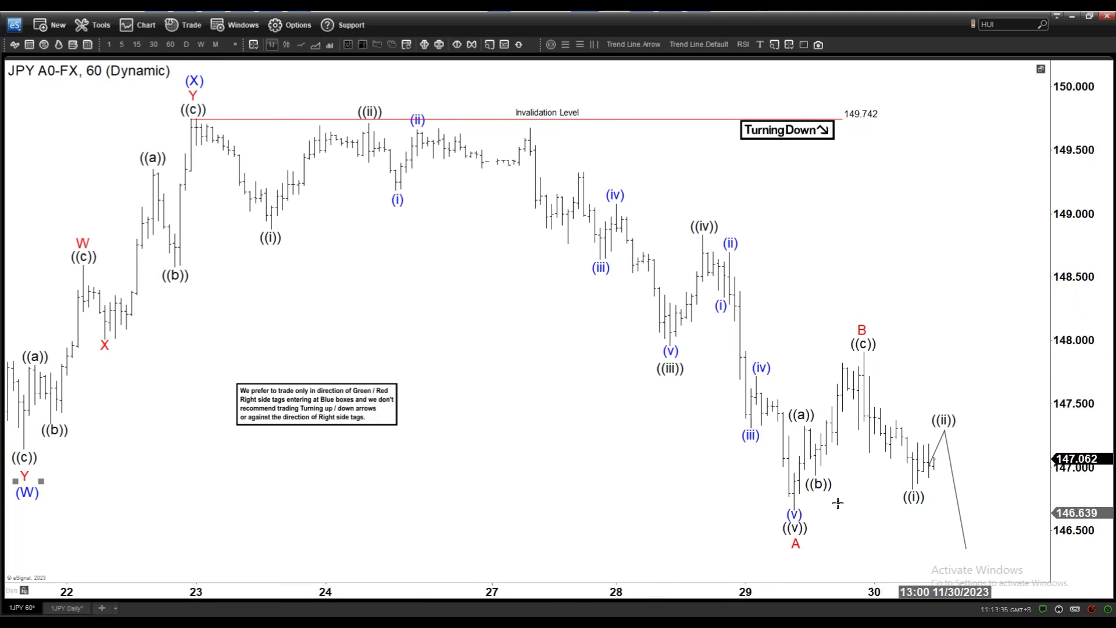
Drag the red invalidation line on the 60-minute chart down to about 147.927, level with B
{"action": "left_click", "coordinate": [69, 608]}
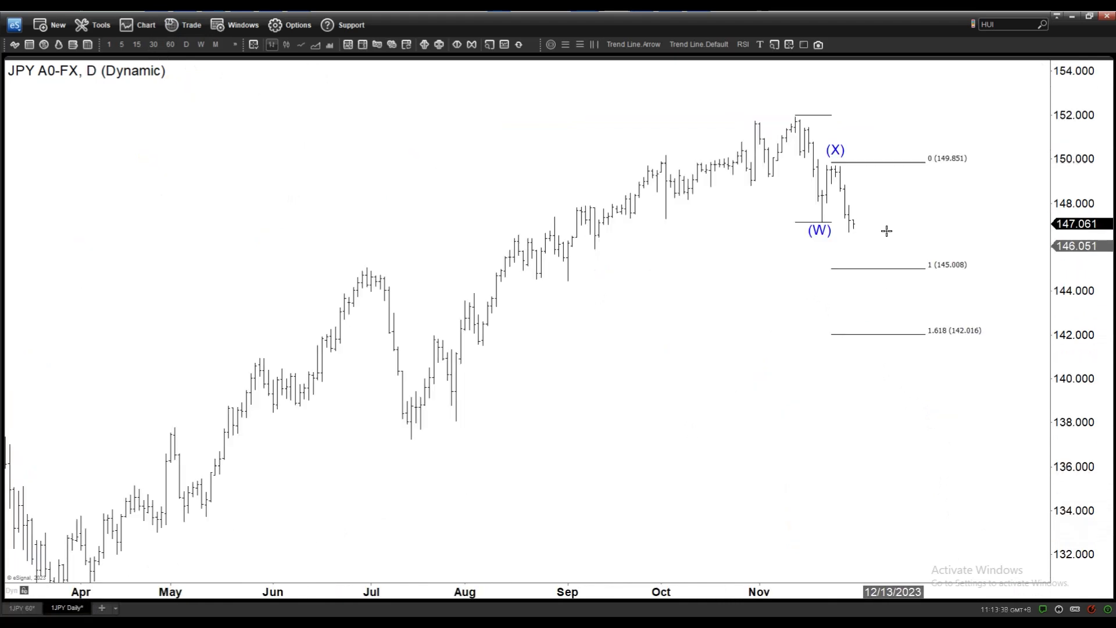
{"action": "left_click", "coordinate": [655, 41]}
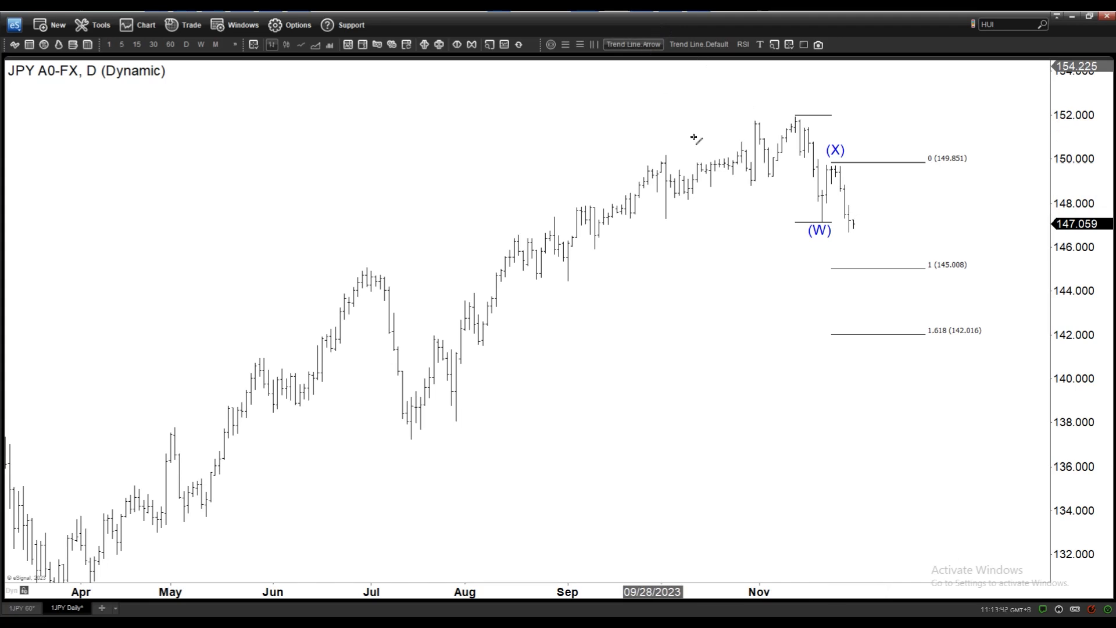
{"action": "left_click", "coordinate": [10, 606]}
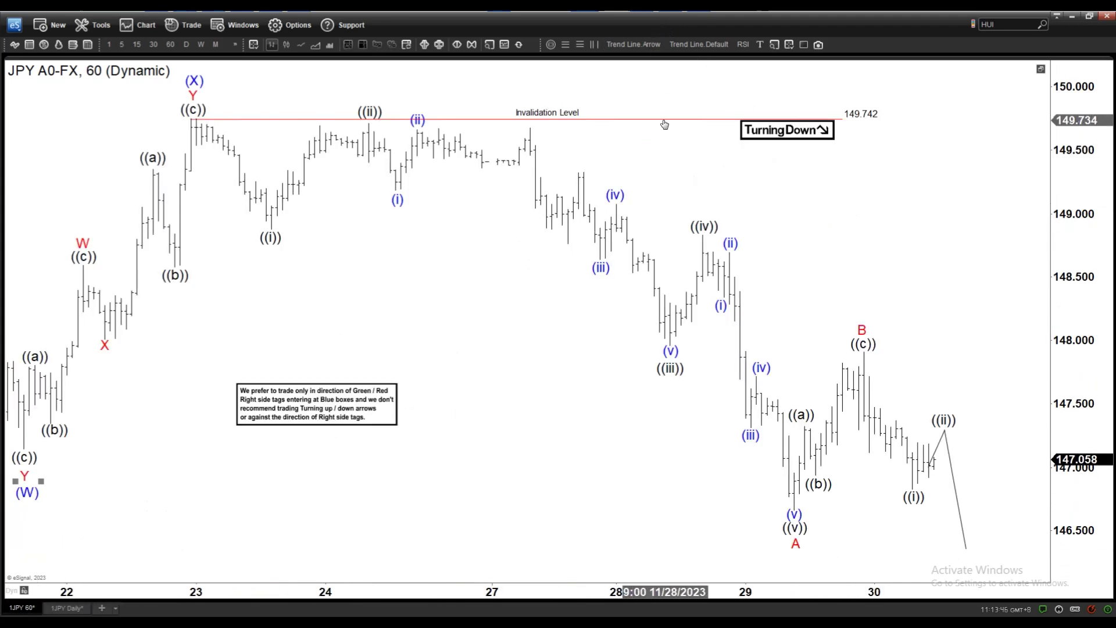
{"action": "left_click_drag", "start_coordinate": [669, 120], "coordinate": [857, 351]}
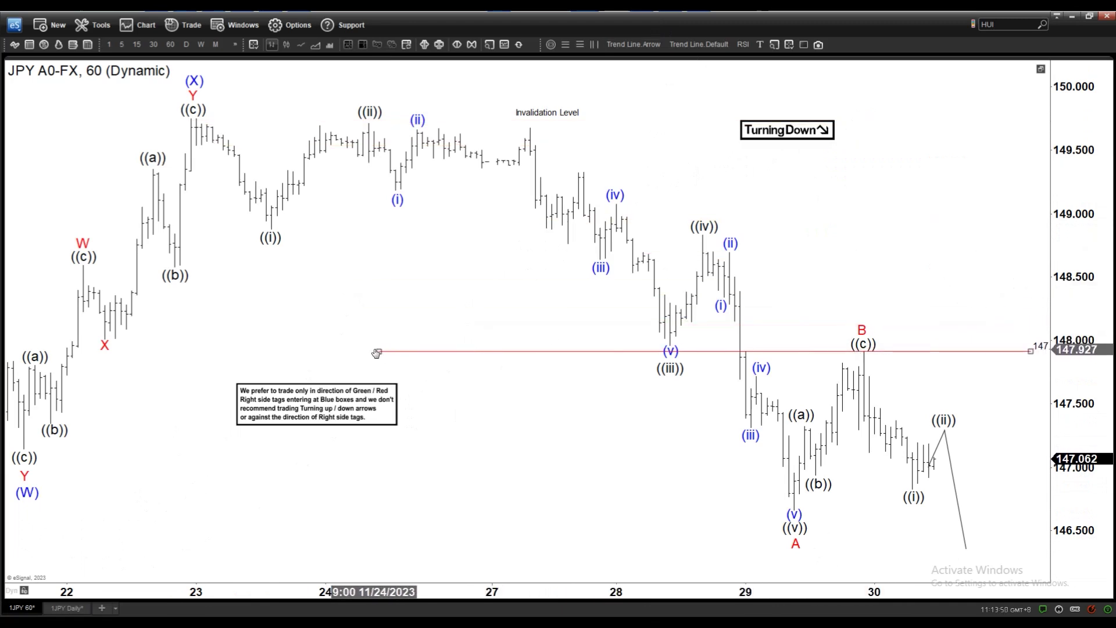
Re-level the 60-minute red invalidation line at 149.783 from the (X) high, then view the daily chart
{"action": "left_click_drag", "start_coordinate": [378, 350], "coordinate": [868, 351]}
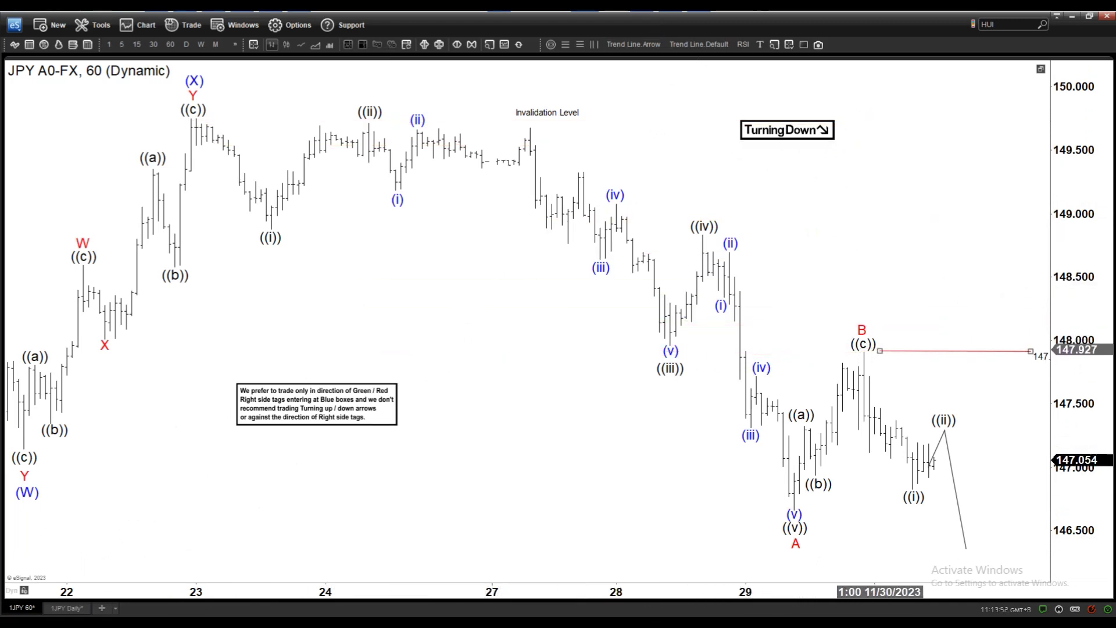
{"action": "scroll", "coordinate": [869, 366], "scroll_direction": "down", "scroll_amount": 2}
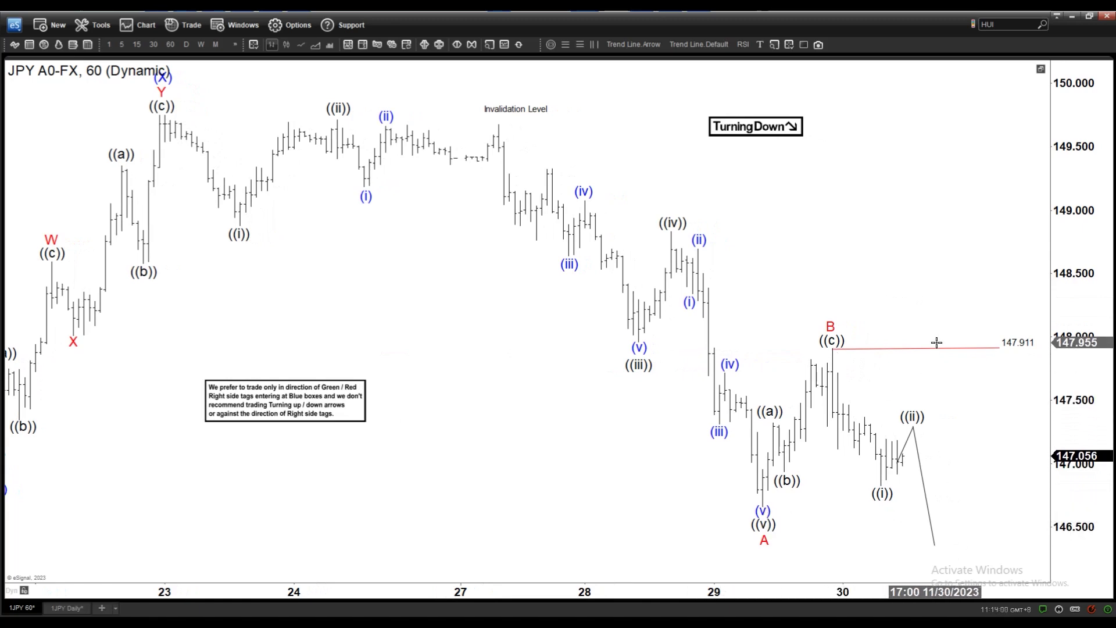
{"action": "left_click_drag", "start_coordinate": [924, 347], "coordinate": [924, 101]}
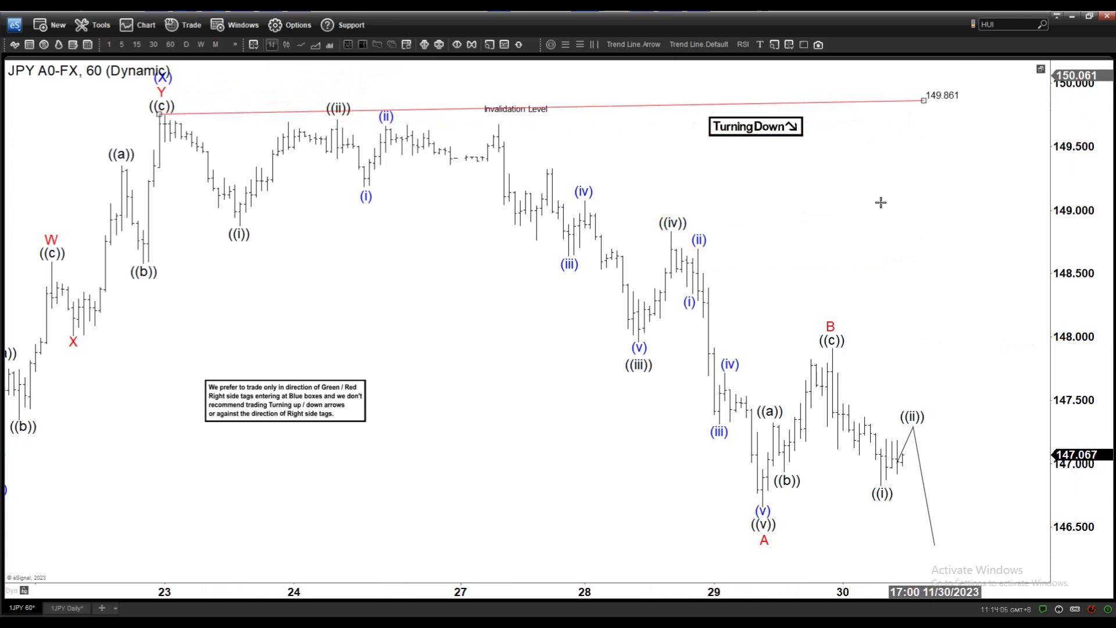
{"action": "left_click_drag", "start_coordinate": [924, 100], "coordinate": [945, 110]}
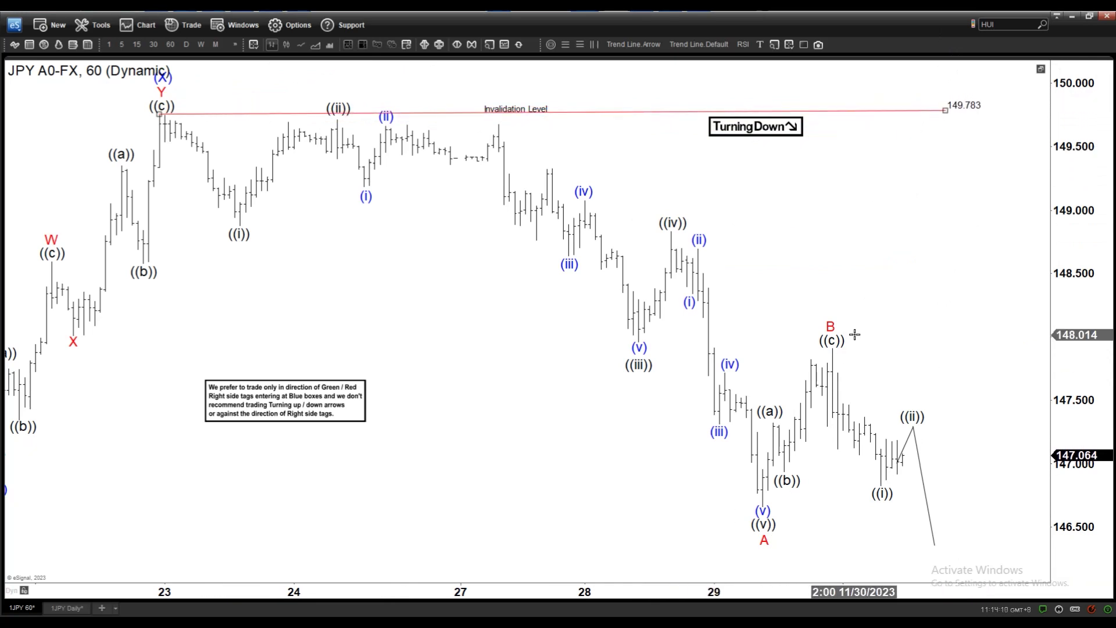
{"action": "left_click", "coordinate": [67, 607]}
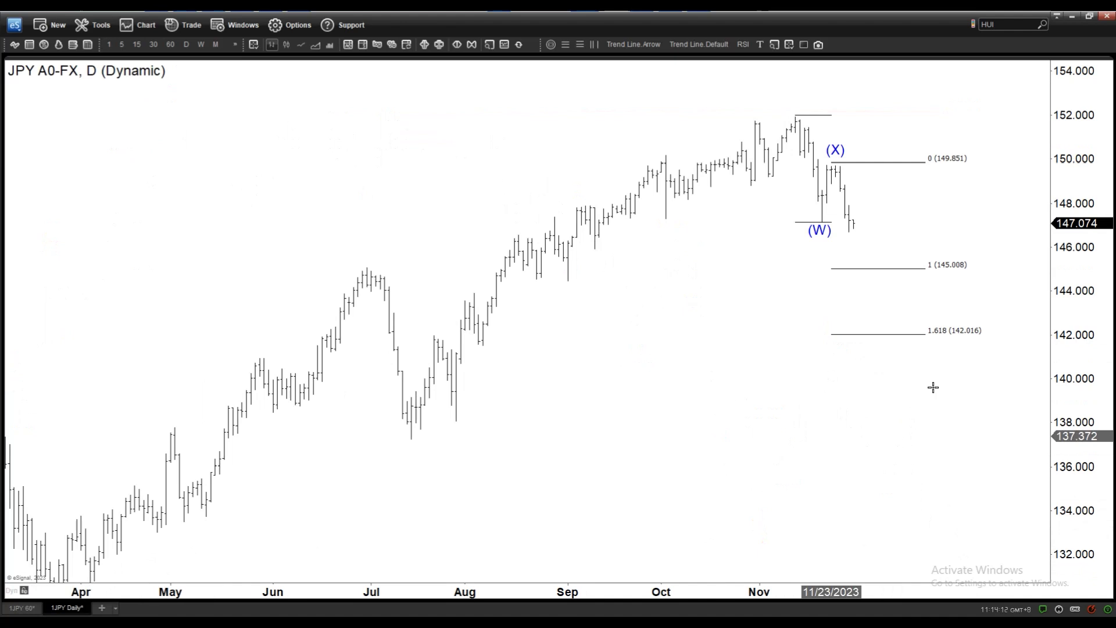
On the 60-minute chart, draw a Fibonacci extension from A low 146.869 to B high 148.111
{"action": "left_click", "coordinate": [25, 609]}
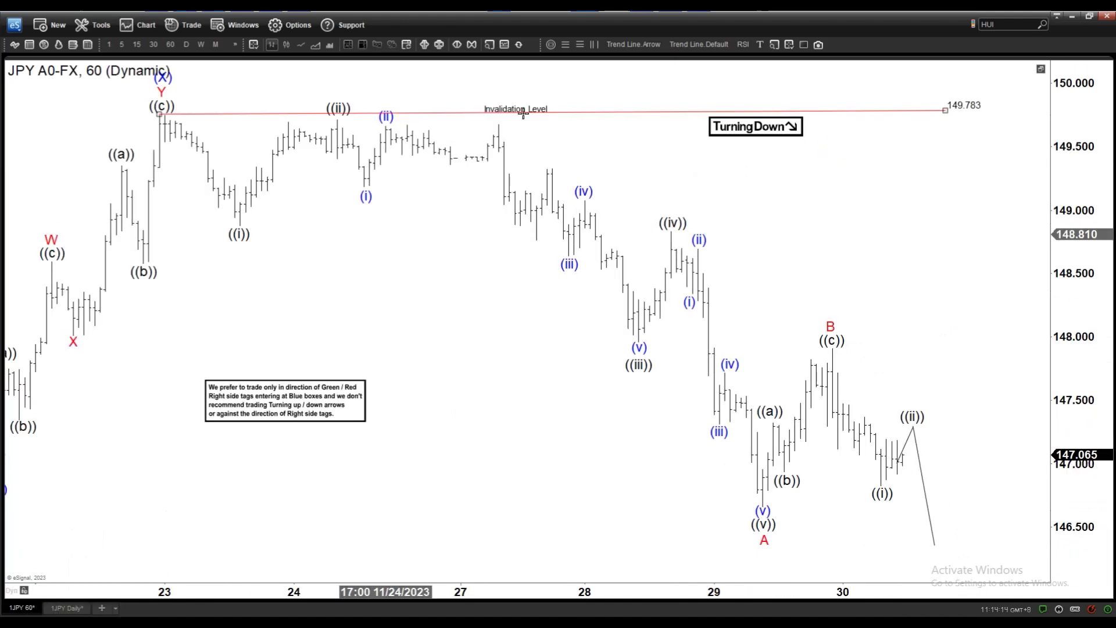
{"action": "left_click", "coordinate": [649, 47]}
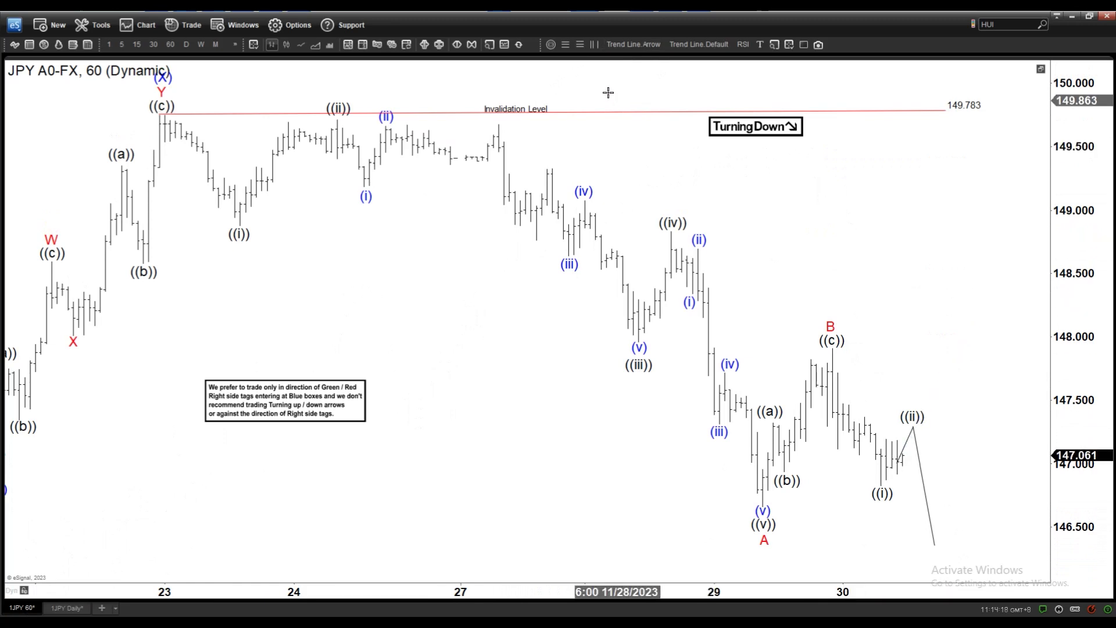
{"action": "left_click", "coordinate": [763, 504]}
{"action": "left_click", "coordinate": [833, 347]}
{"action": "left_click", "coordinate": [1010, 480]}
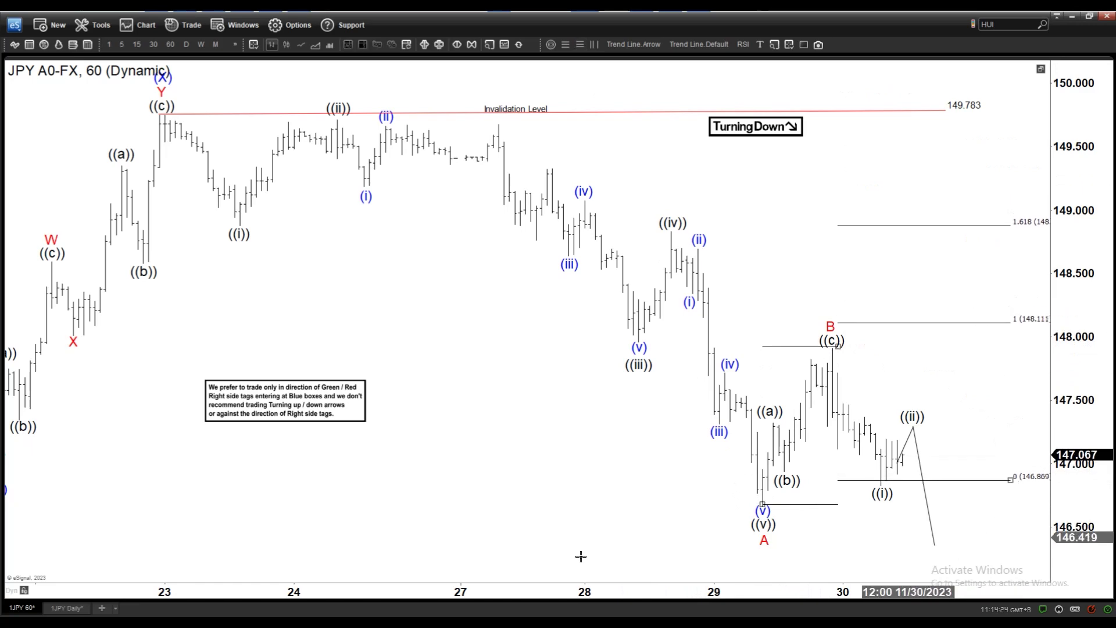
{"action": "left_click", "coordinate": [59, 608]}
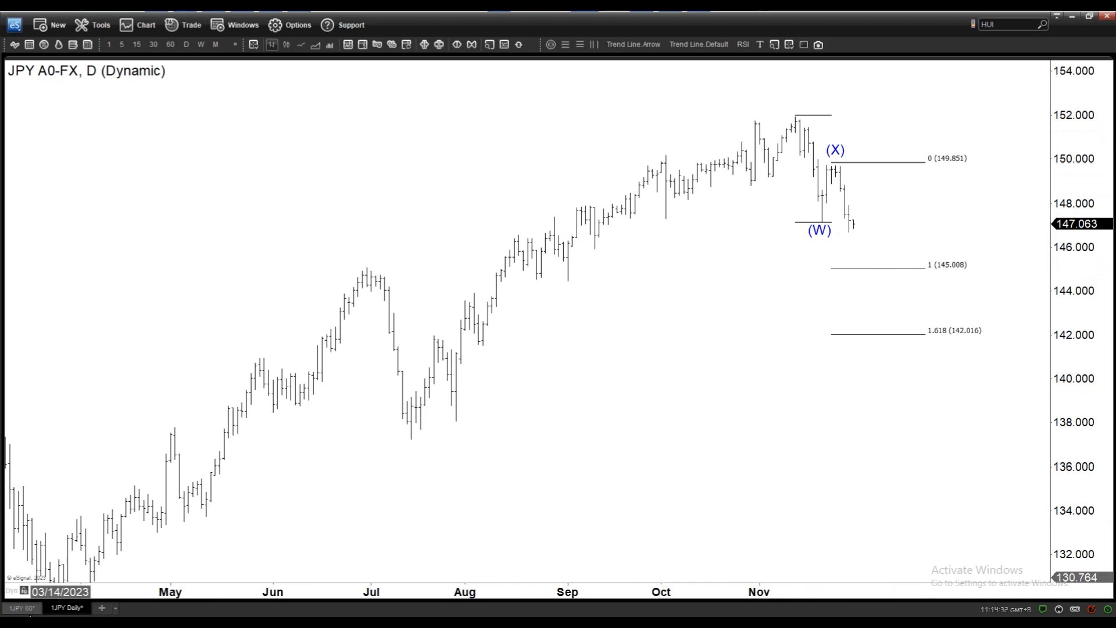
{"action": "left_click", "coordinate": [29, 609]}
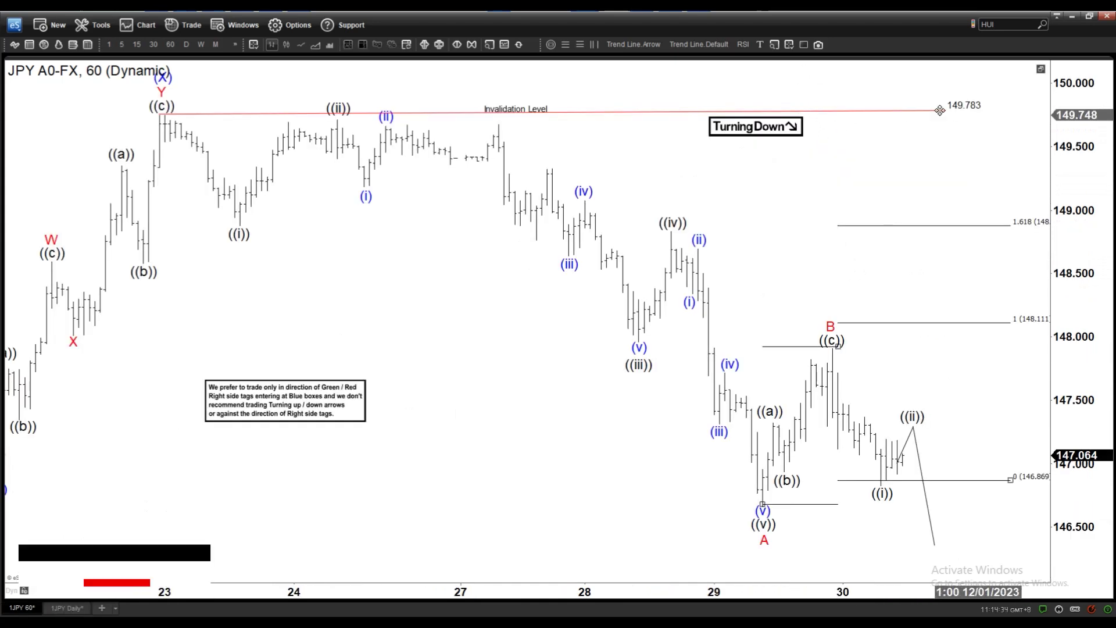